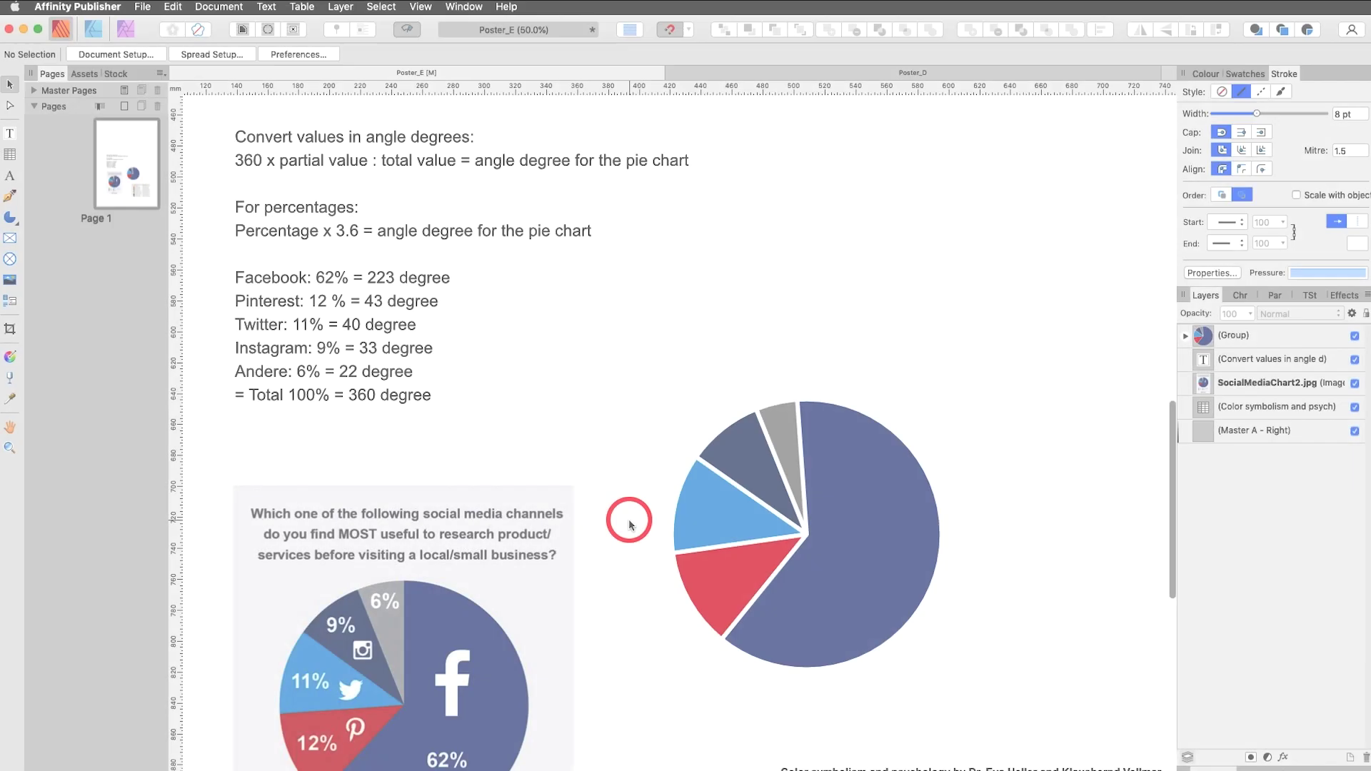
# Select the existing pie chart group and the sample chart image, scrolling to inspect them.
pyautogui.click(893, 437)
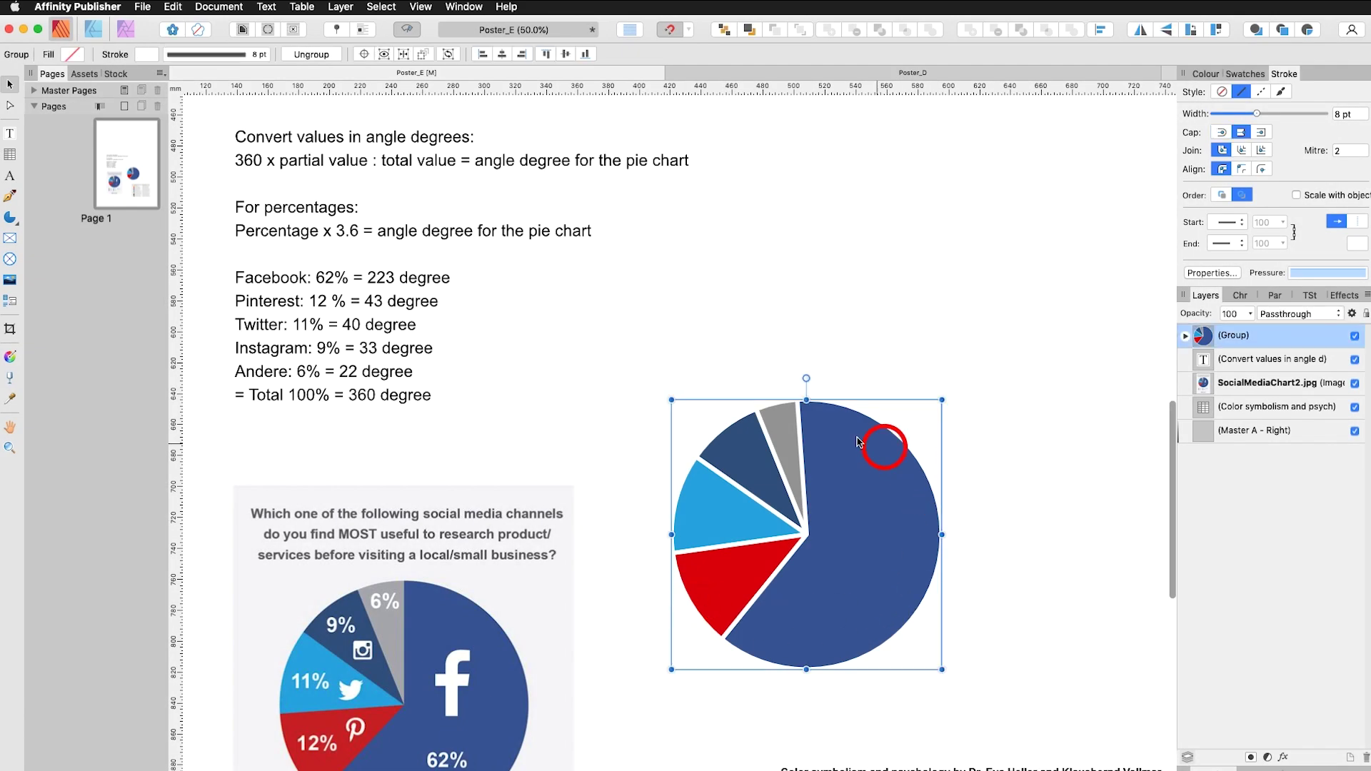
pyautogui.click(713, 577)
pyautogui.click(471, 650)
pyautogui.click(497, 593)
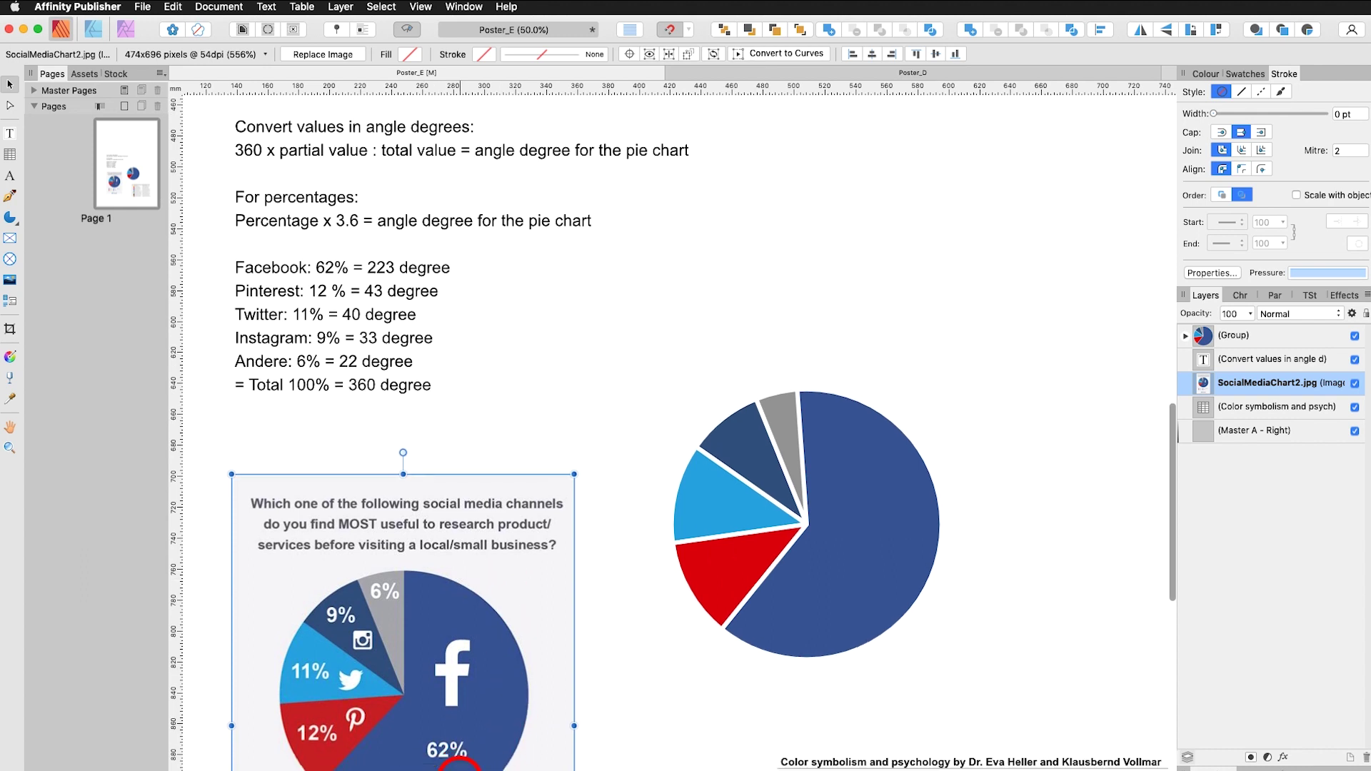
pyautogui.scroll(-3, 493, 557)
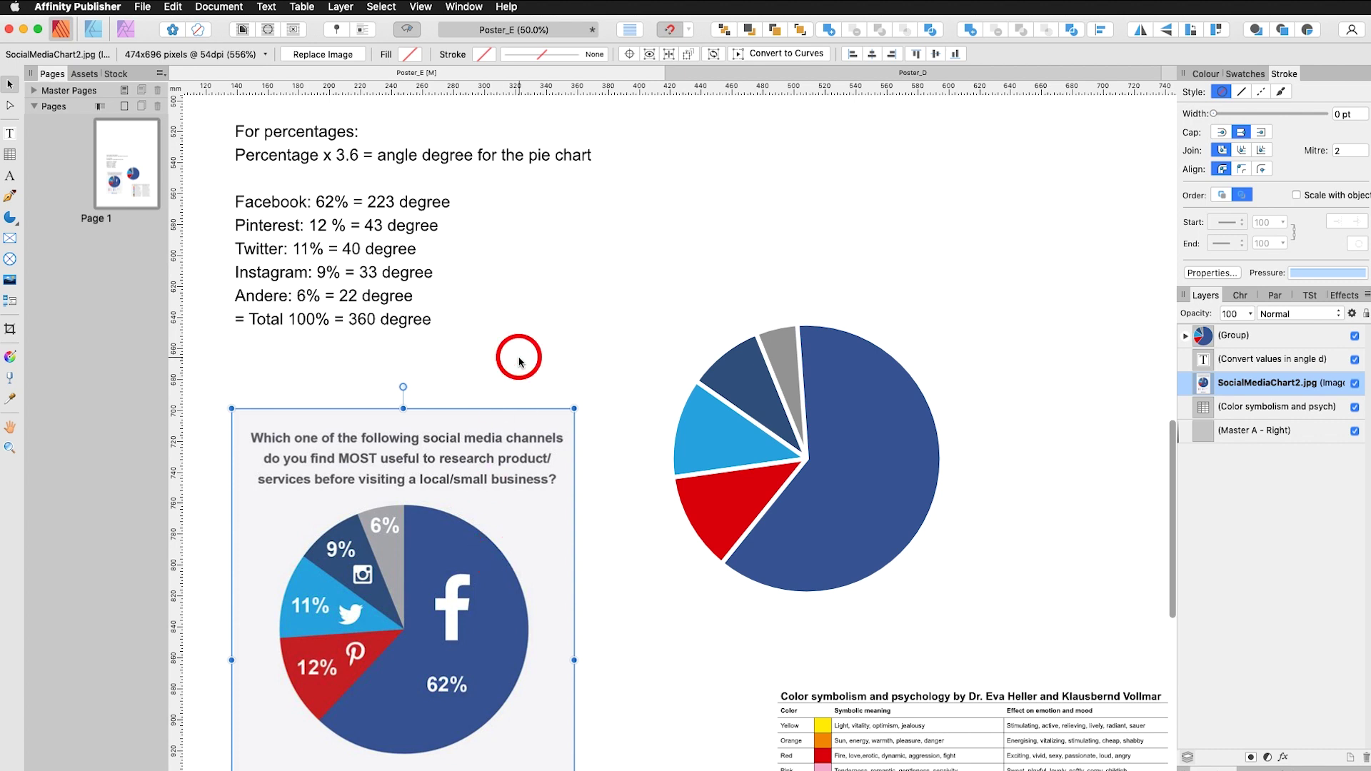
pyautogui.click(638, 427)
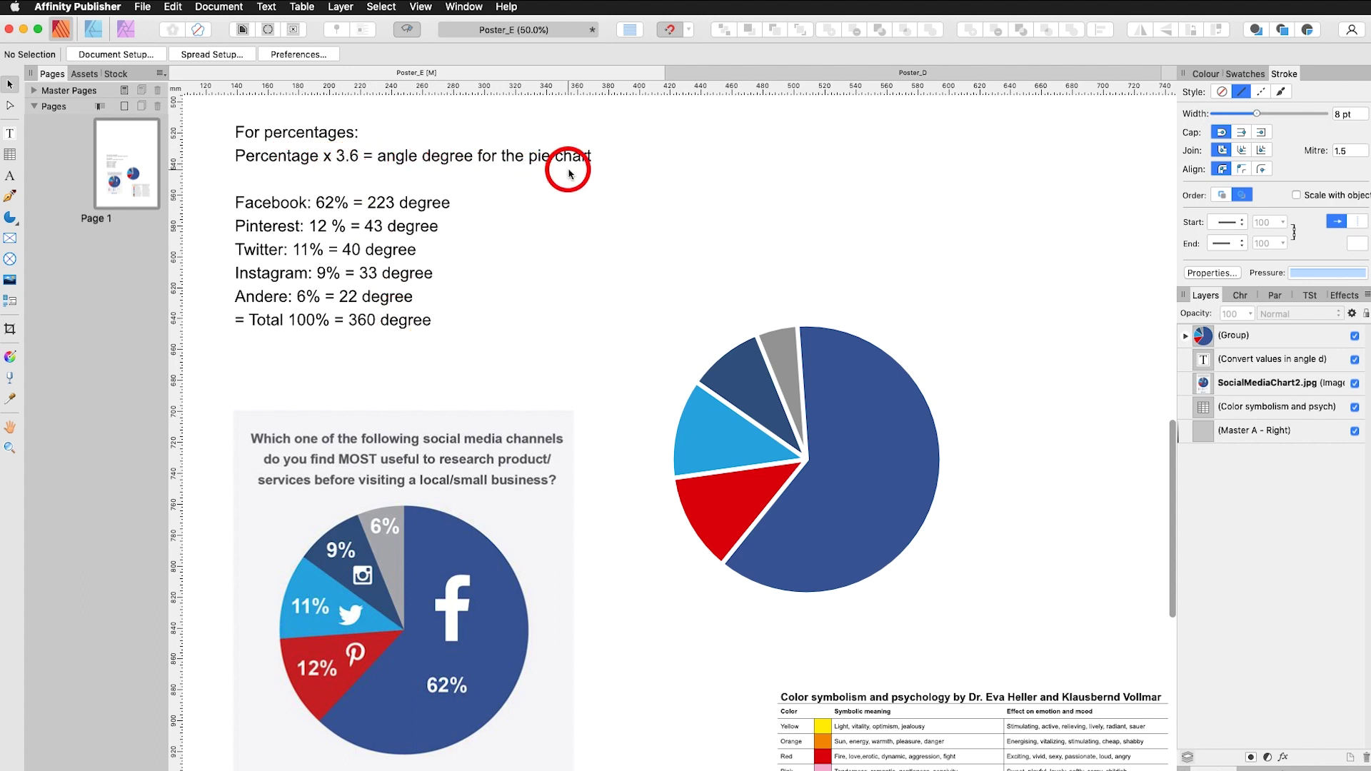
pyautogui.scroll(1, 465, 200)
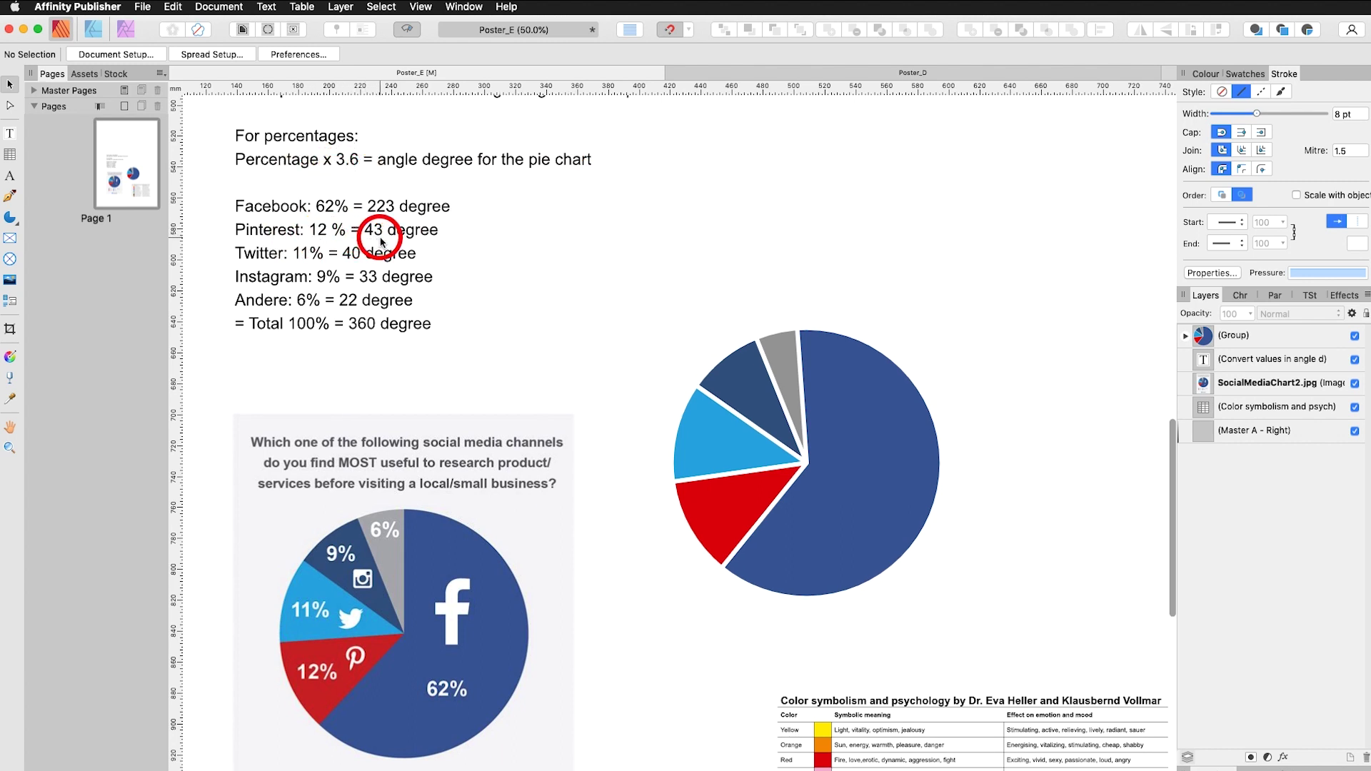
pyautogui.scroll(3, 305, 170)
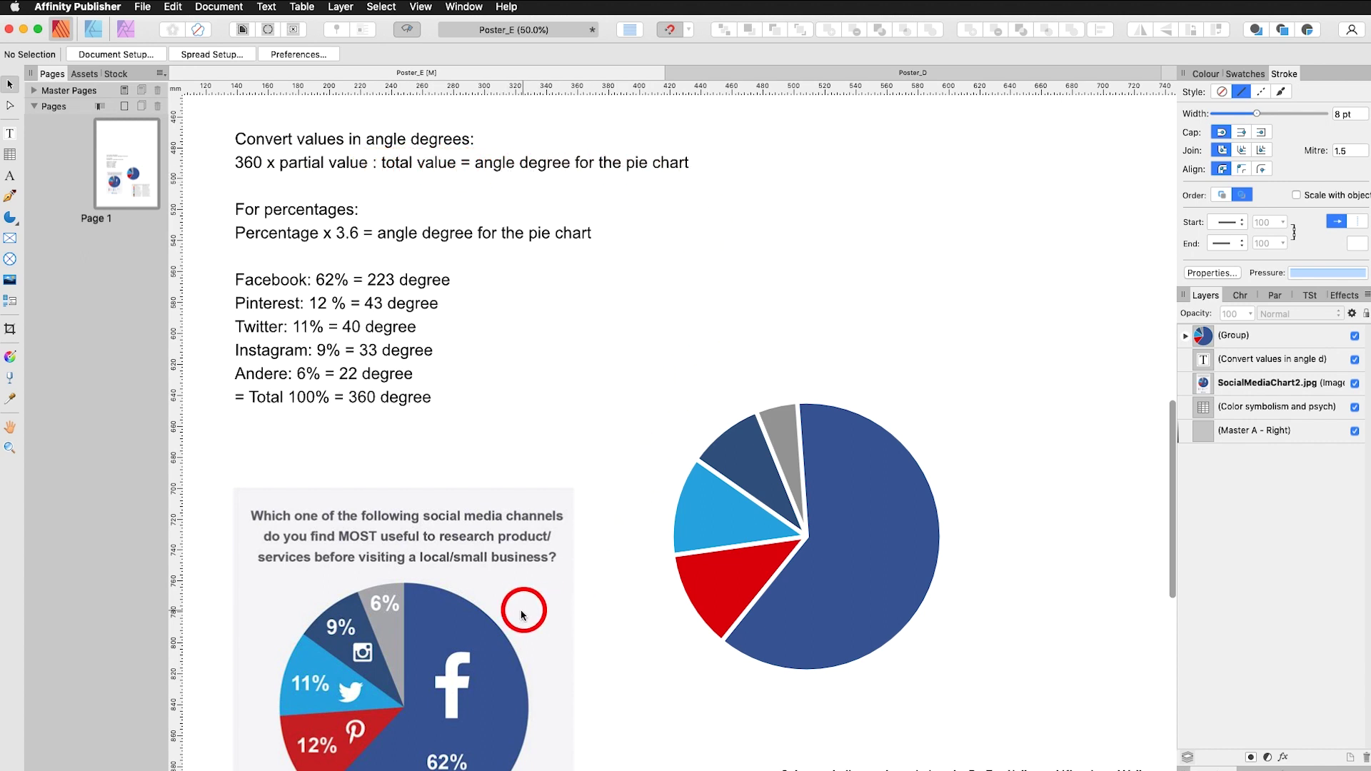
# Delete the finished pie chart and draw a new three-quarter pie beside the sample chart.
pyautogui.click(876, 510)
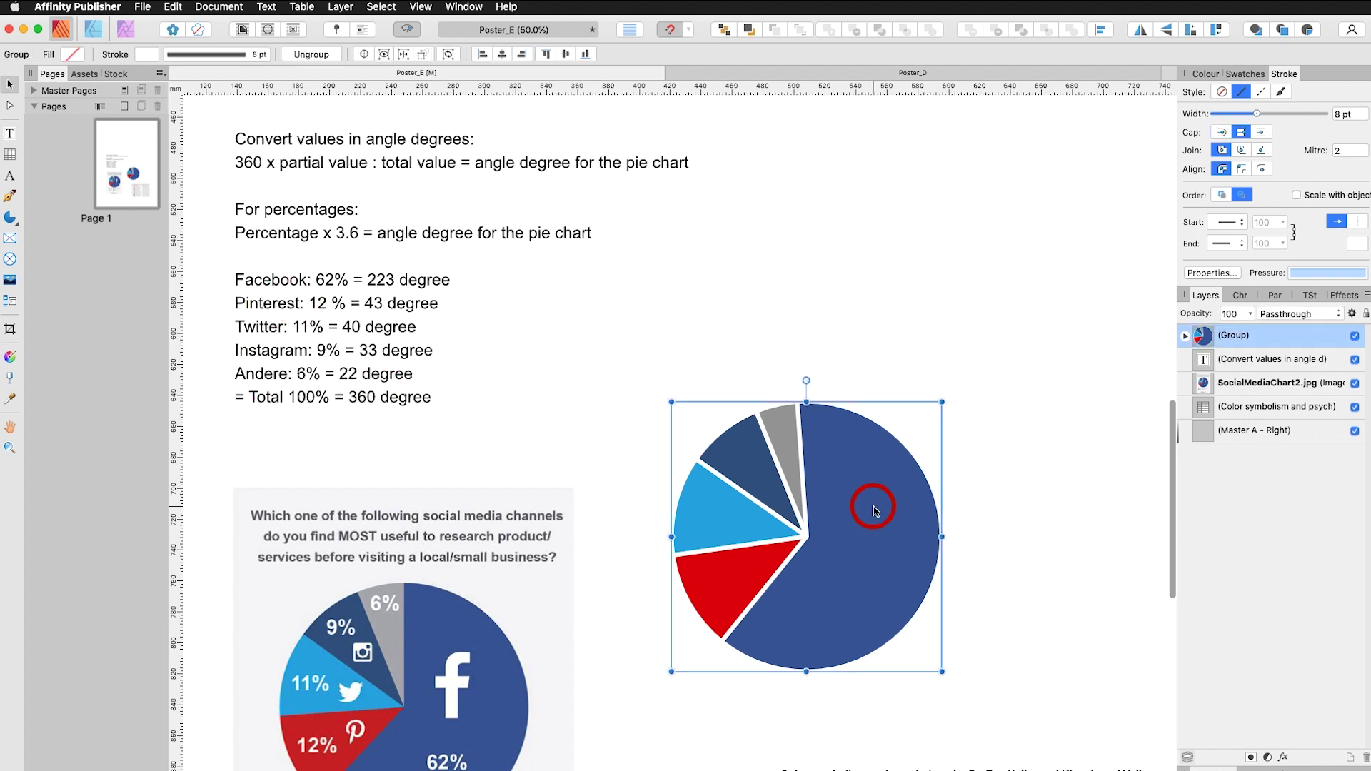
pyautogui.press('Delete')
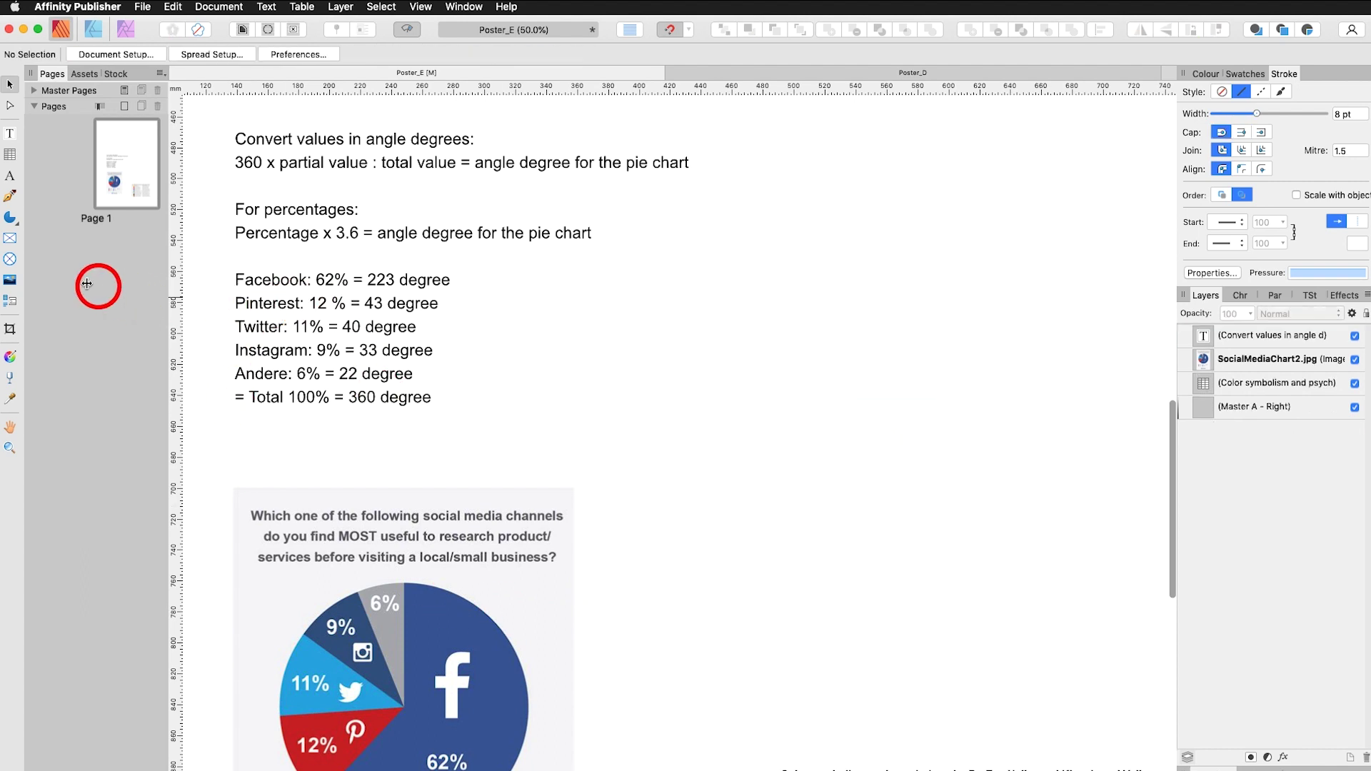
pyautogui.click(11, 216)
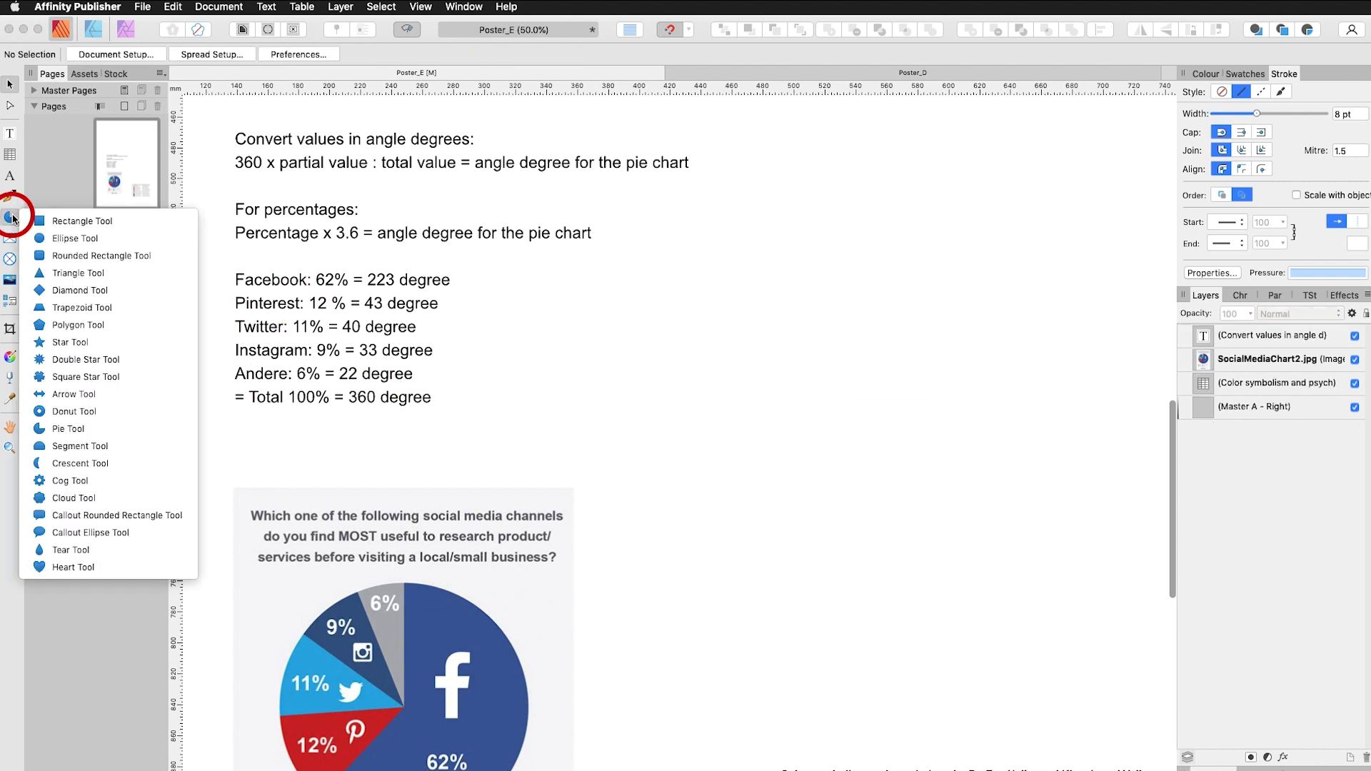
pyautogui.click(77, 437)
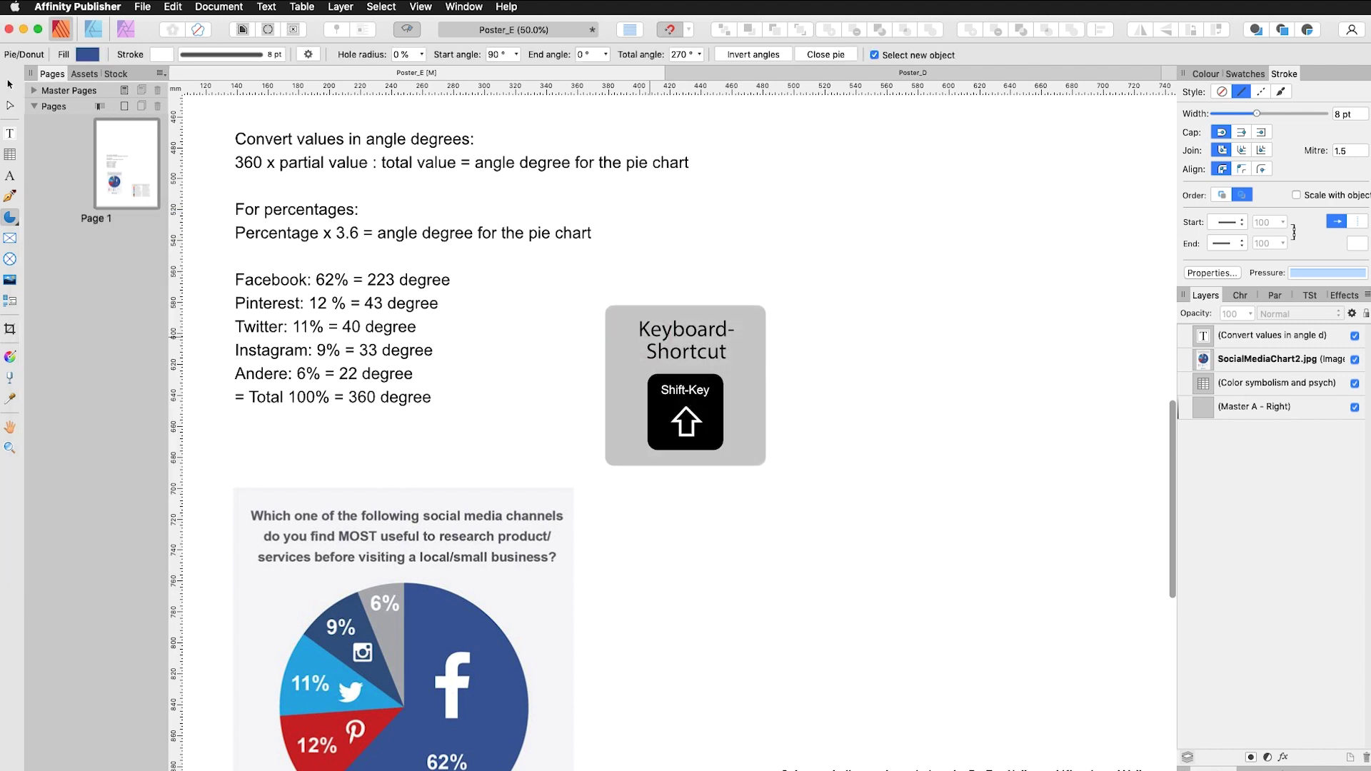
pyautogui.moveTo(650, 337); pyautogui.dragTo(925, 612)
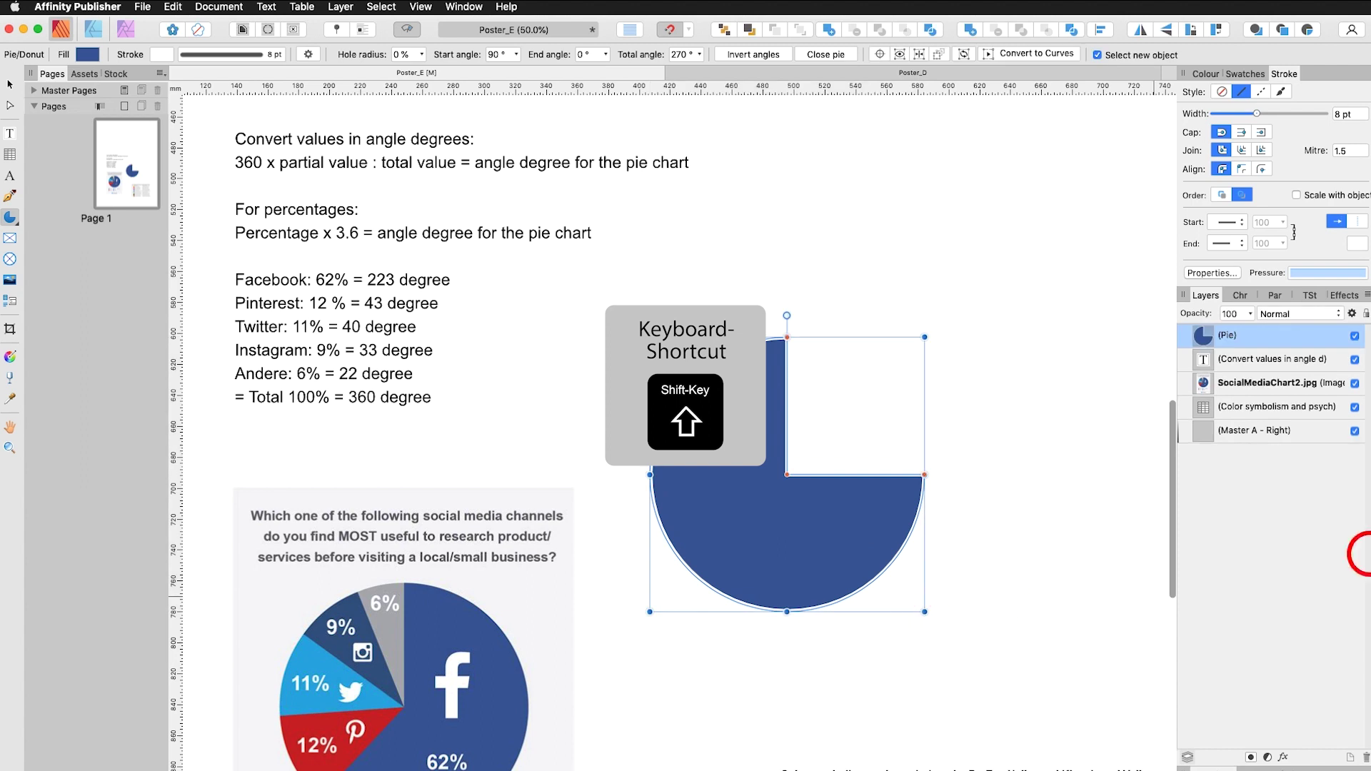
# Remove the pie's stroke and fill it with grey sampled from the sample chart.
pyautogui.click(1260, 75)
pyautogui.click(1194, 97)
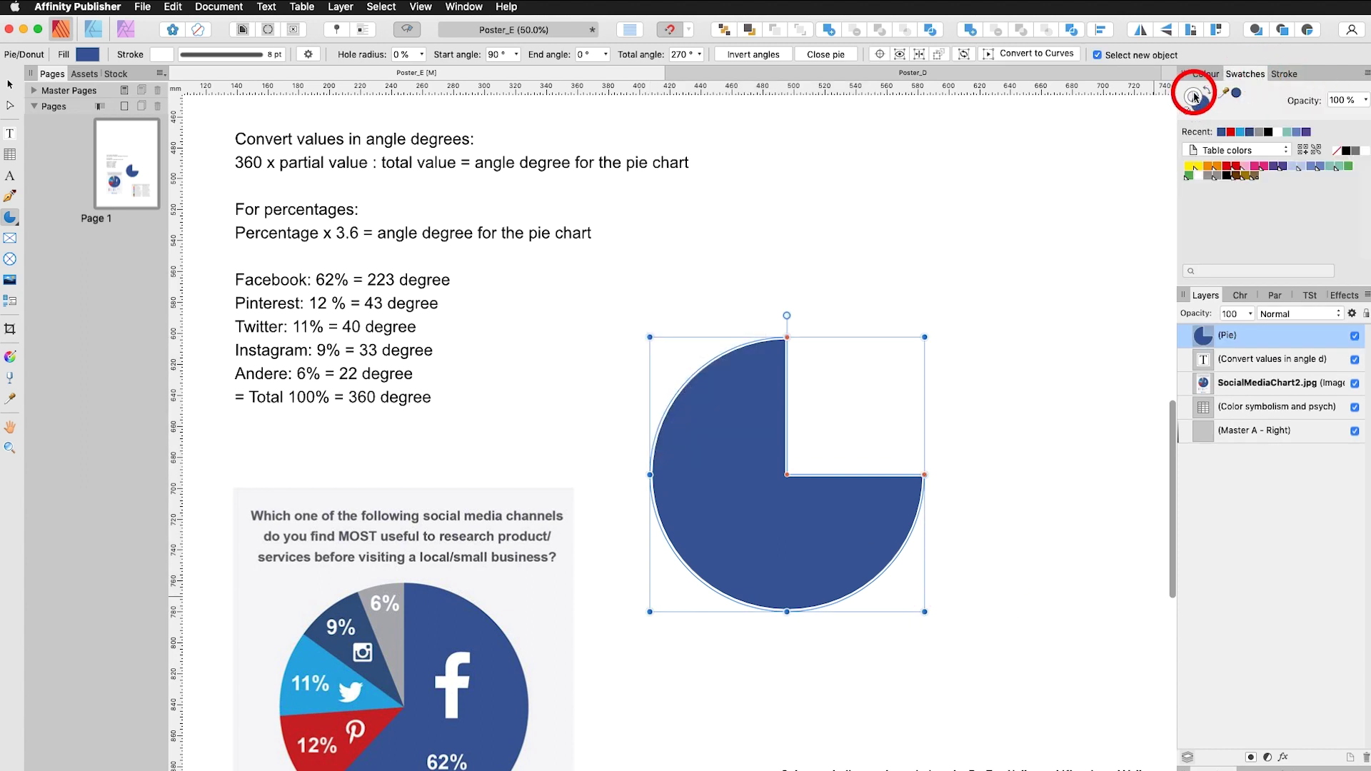
pyautogui.click(1188, 112)
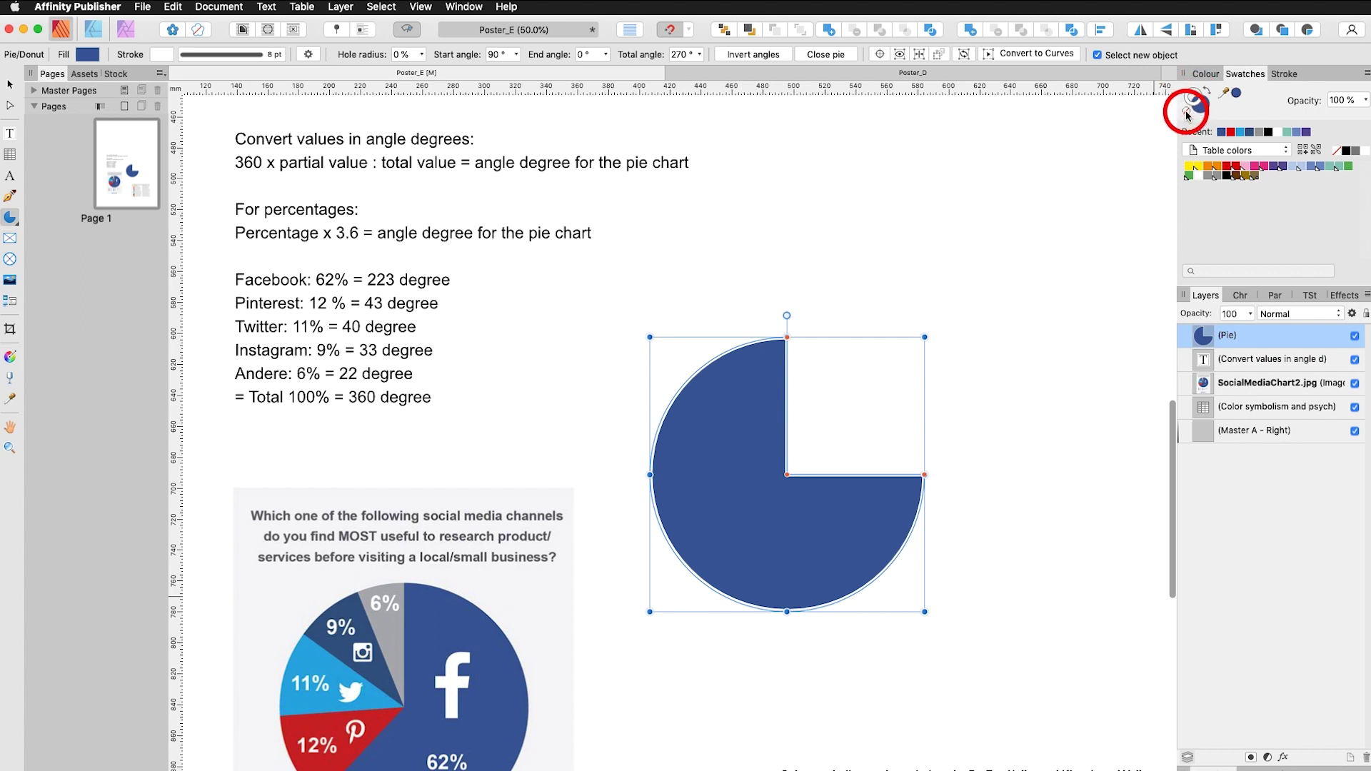
pyautogui.click(1188, 113)
pyautogui.click(1204, 105)
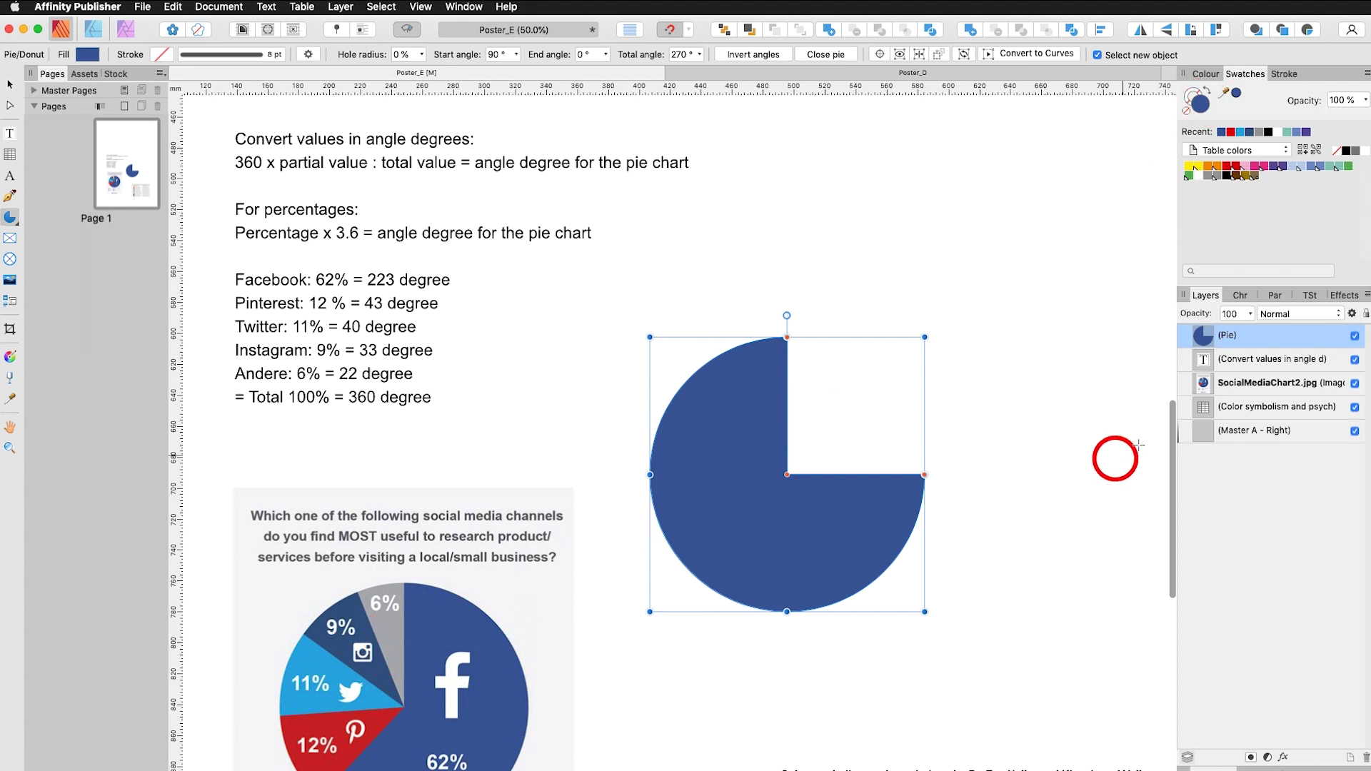
pyautogui.click(1218, 176)
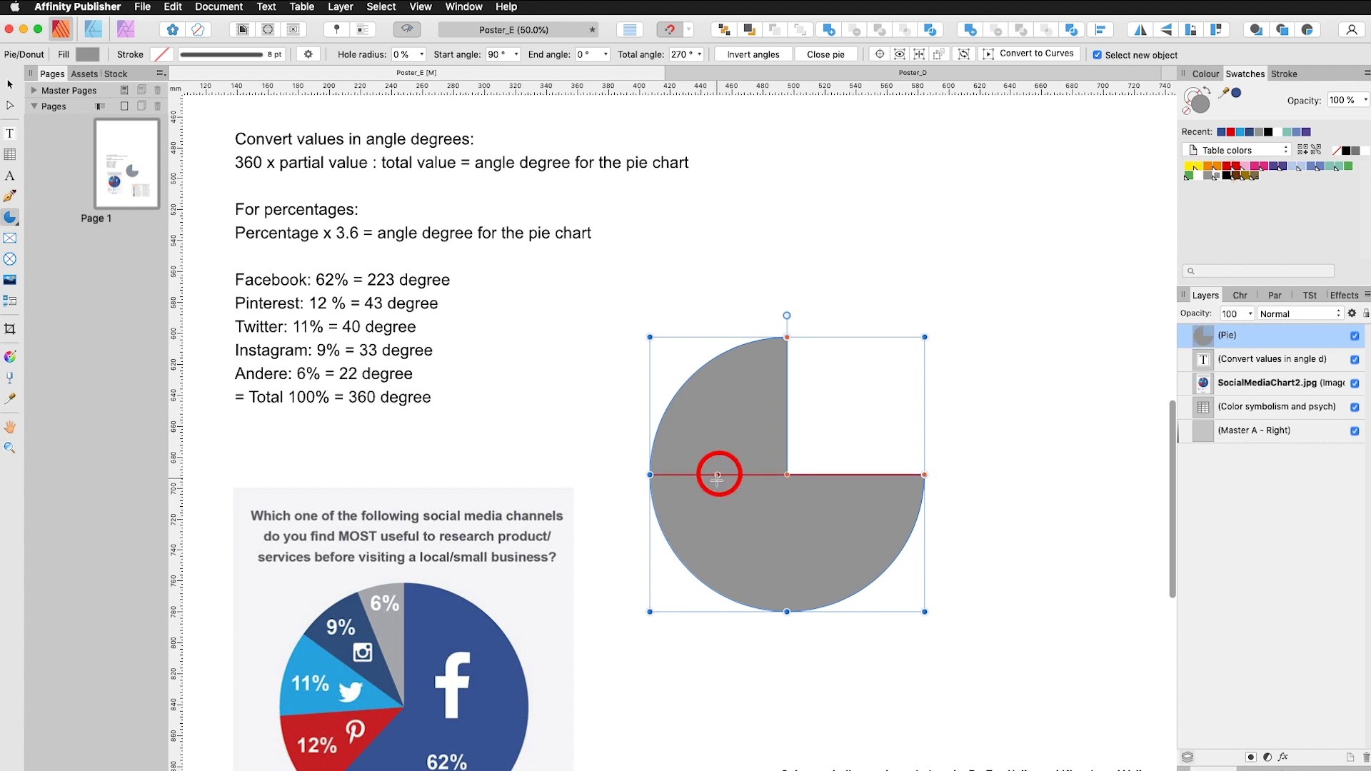
pyautogui.moveTo(1223, 93); pyautogui.dragTo(388, 646)
pyautogui.click(1238, 94)
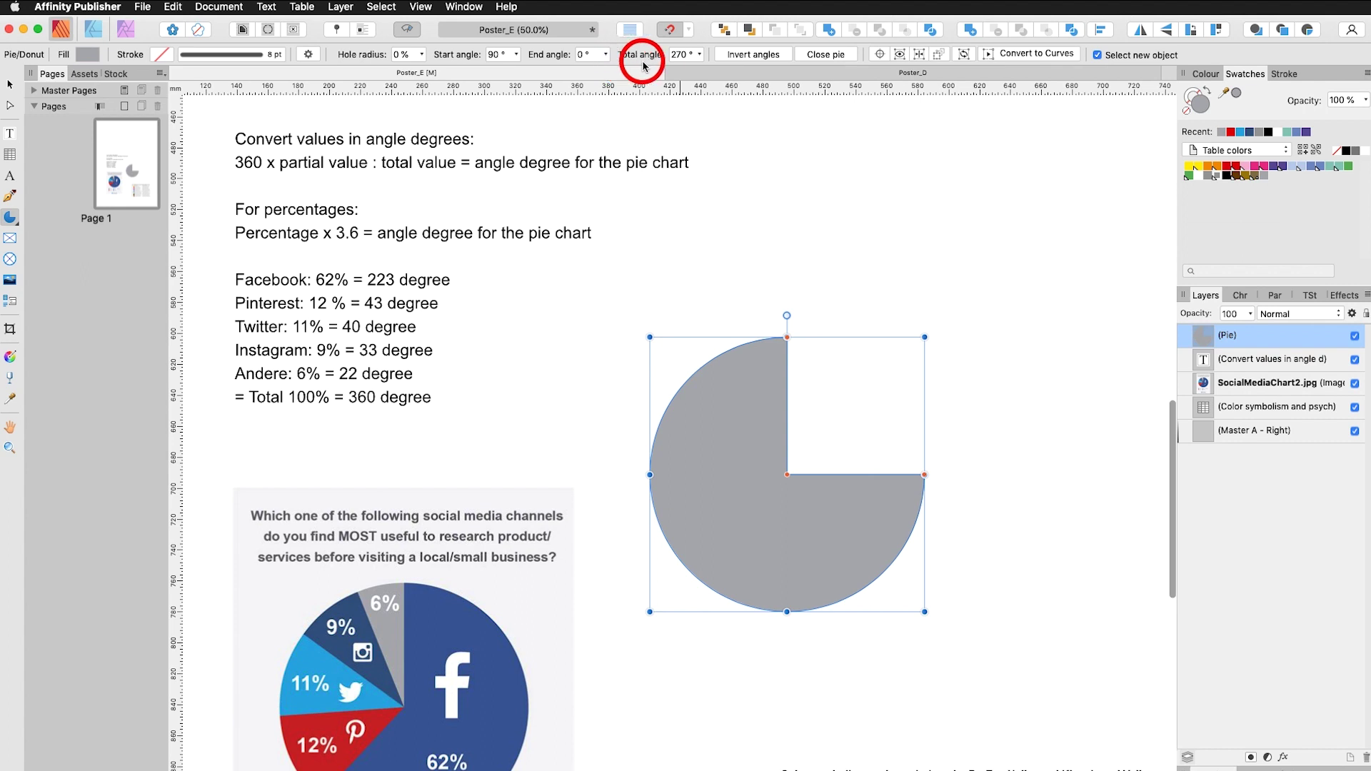
# Set the grey pie's total angle to 22°, leaving a 90°–112° wedge.
pyautogui.click(682, 56)
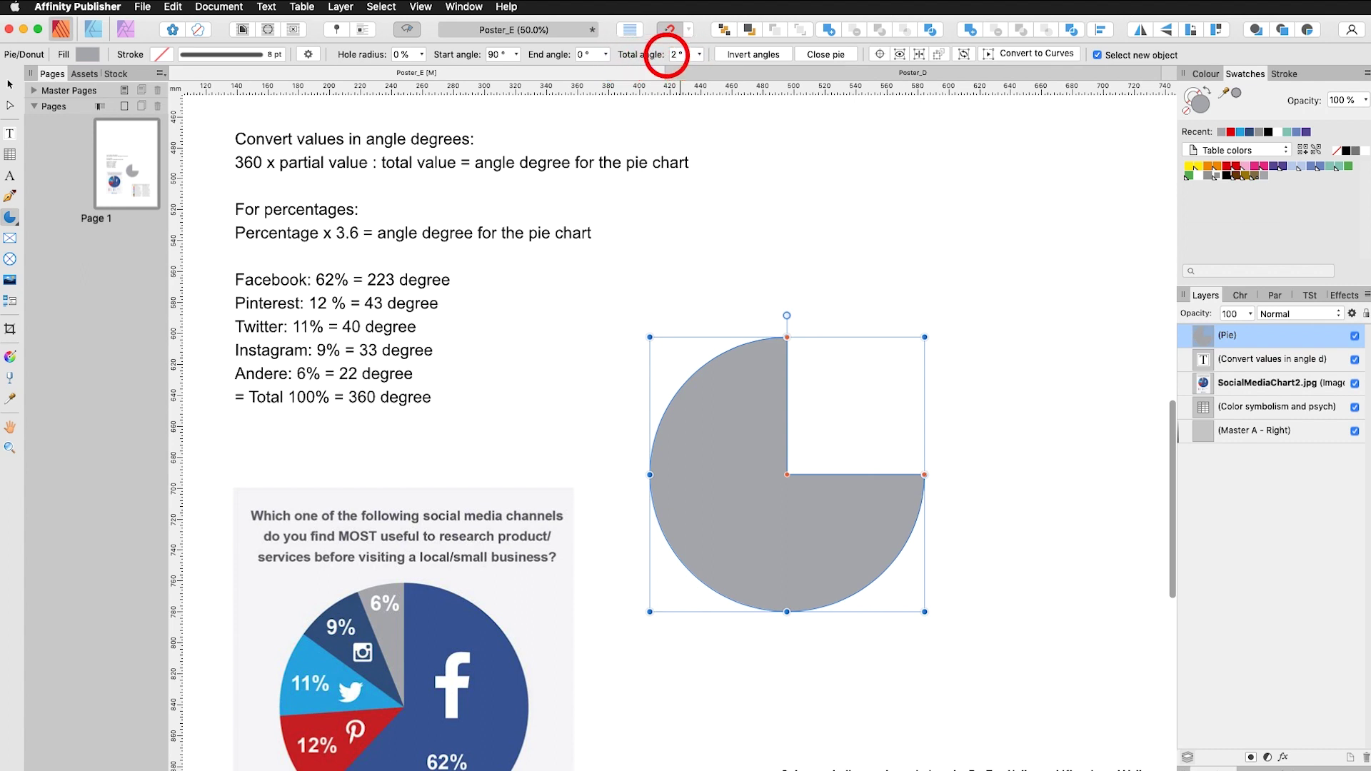
pyautogui.press('Return')
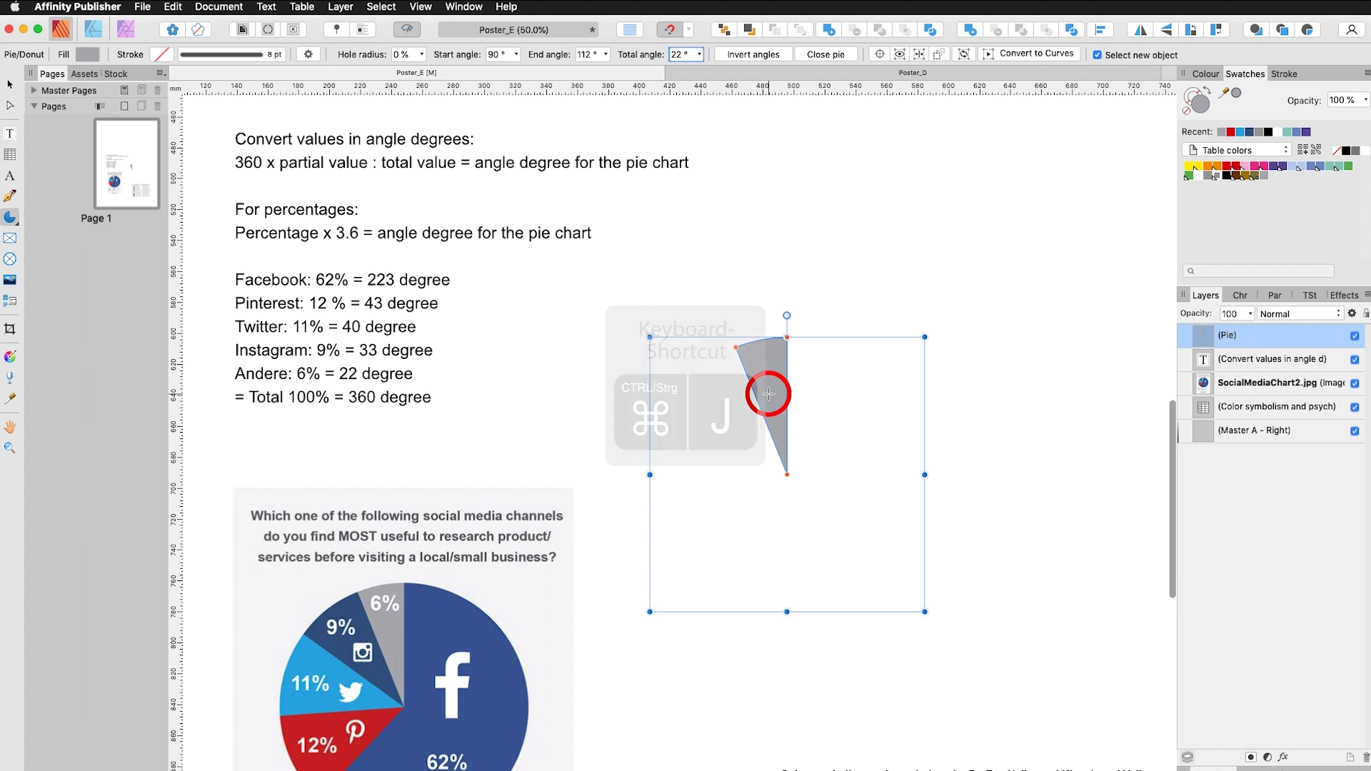
# Duplicate the grey wedge with Cmd+J and set the copy's start angle to 112°.
pyautogui.press('super+j')
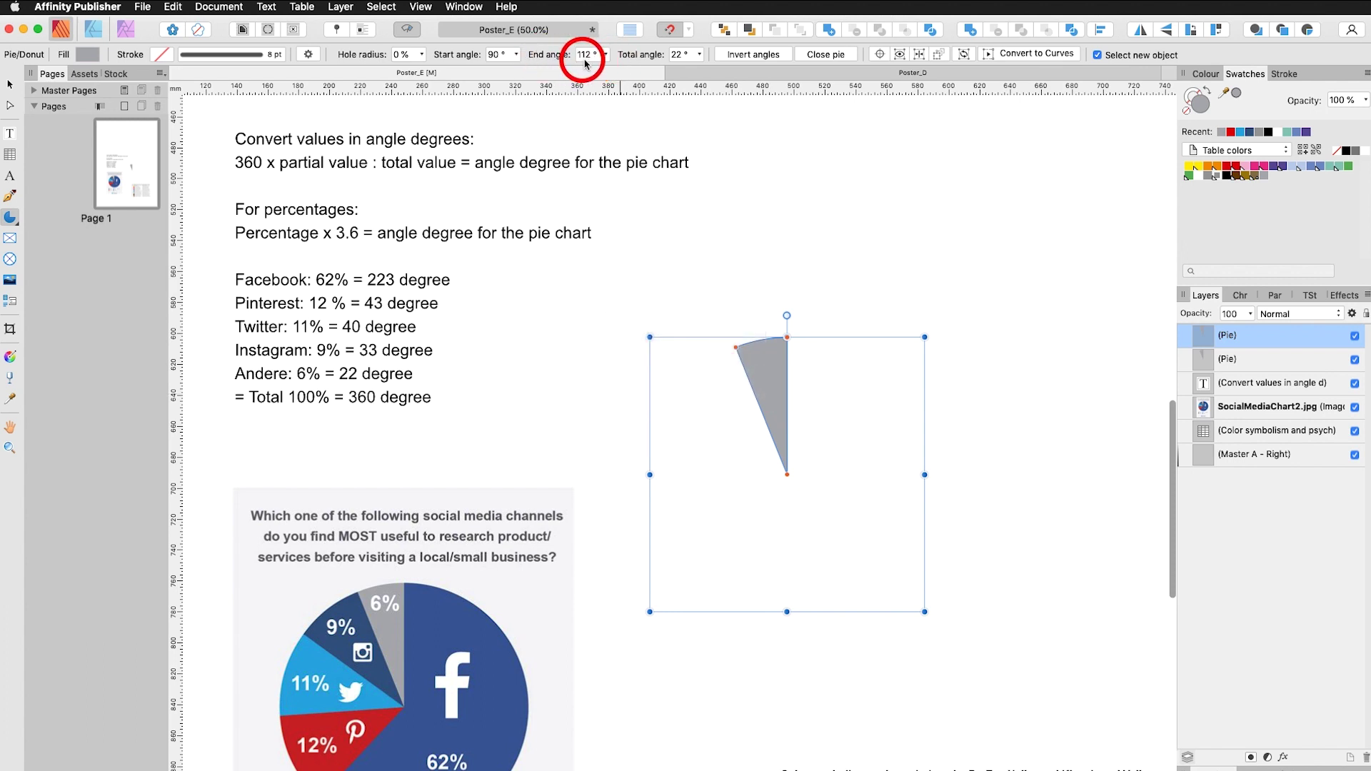
pyautogui.click(497, 55)
pyautogui.write('112')
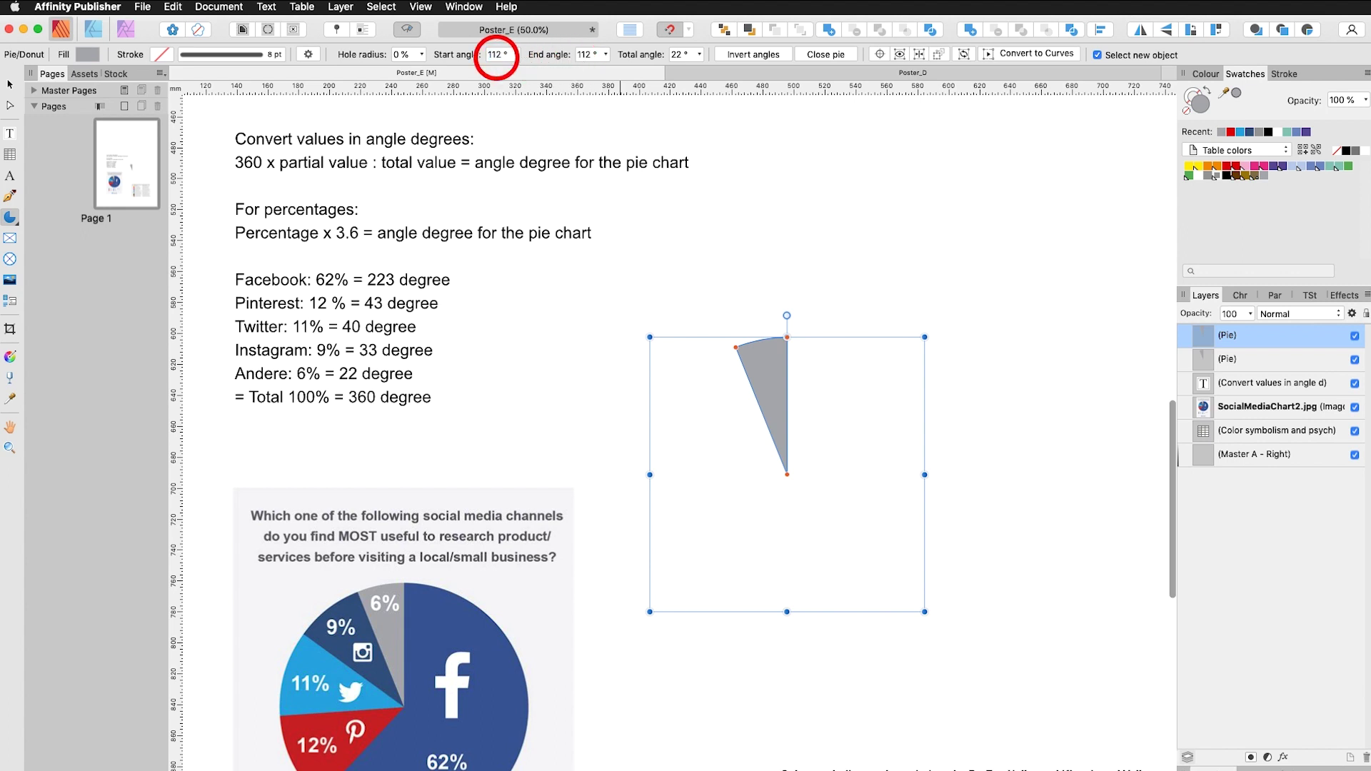
pyautogui.press('Return')
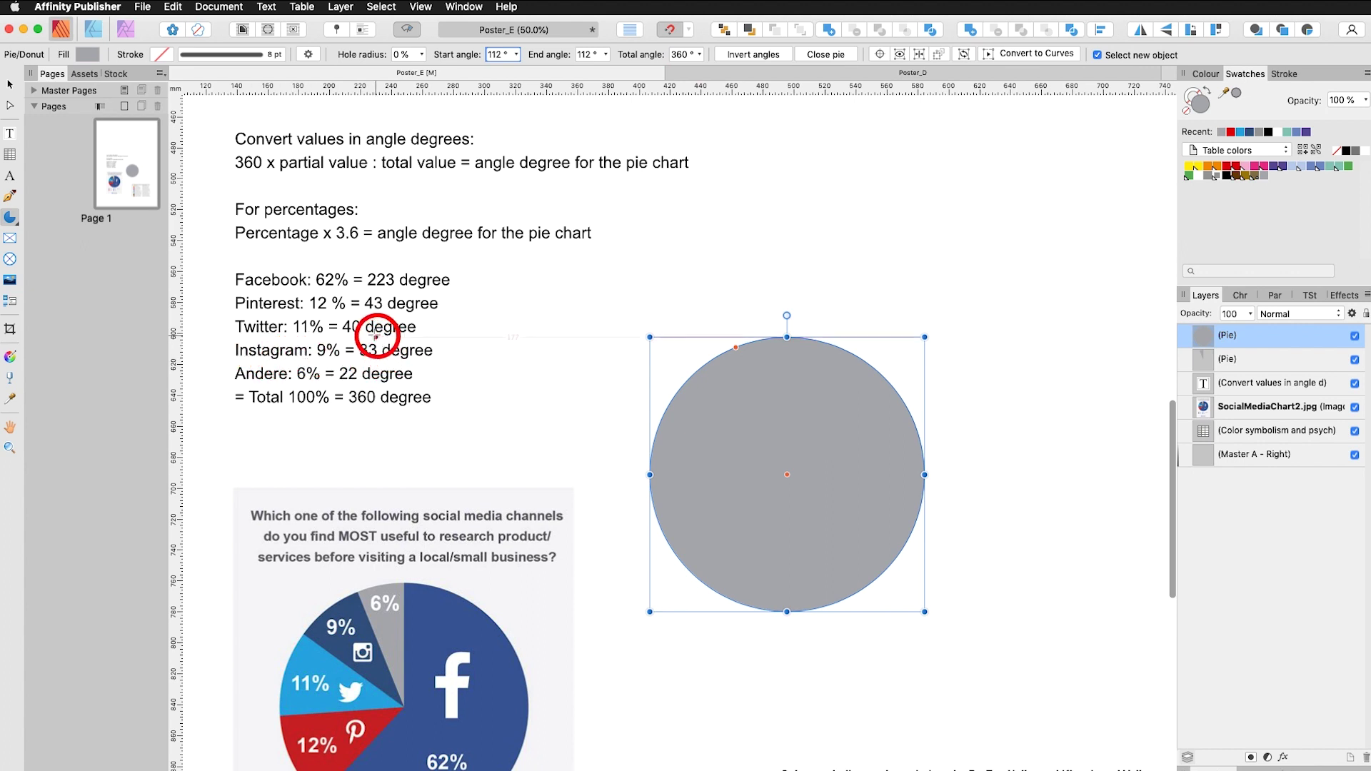
# Make the copy a 33° wedge filled with navy sampled from the sample chart.
pyautogui.click(671, 54)
pyautogui.write('33')
pyautogui.press('Return')
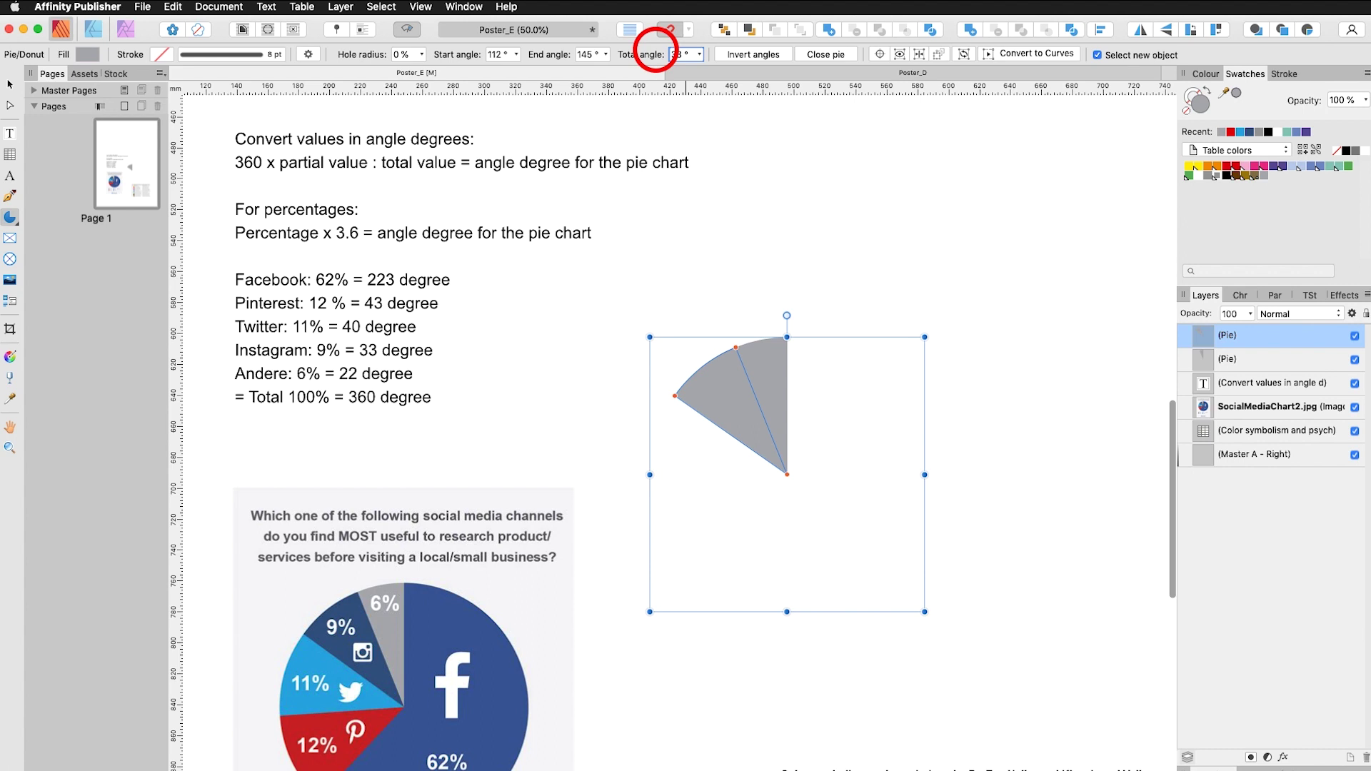
pyautogui.moveTo(1225, 93); pyautogui.dragTo(375, 673)
pyautogui.click(1237, 93)
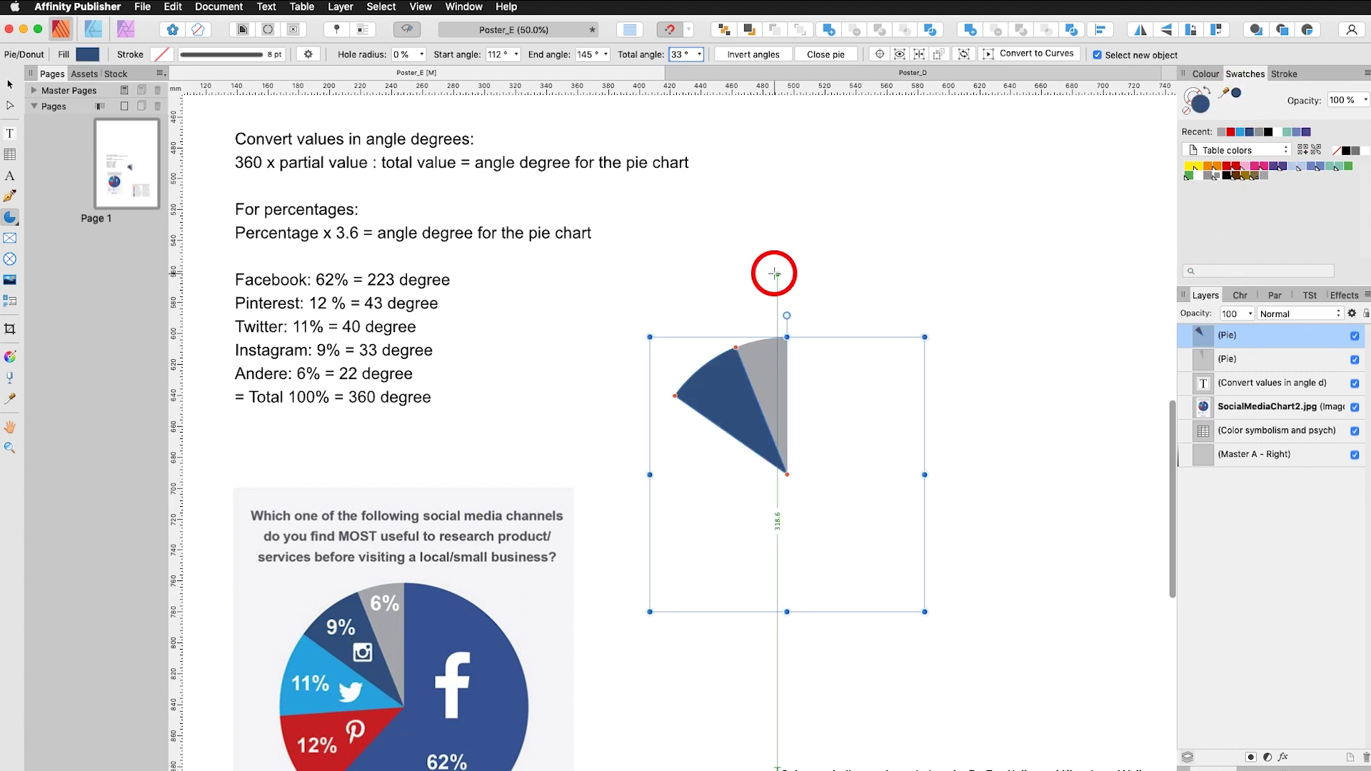
# Duplicate into a 40° light-blue wedge starting at 145°, then duplicate it again.
pyautogui.press('super+j')
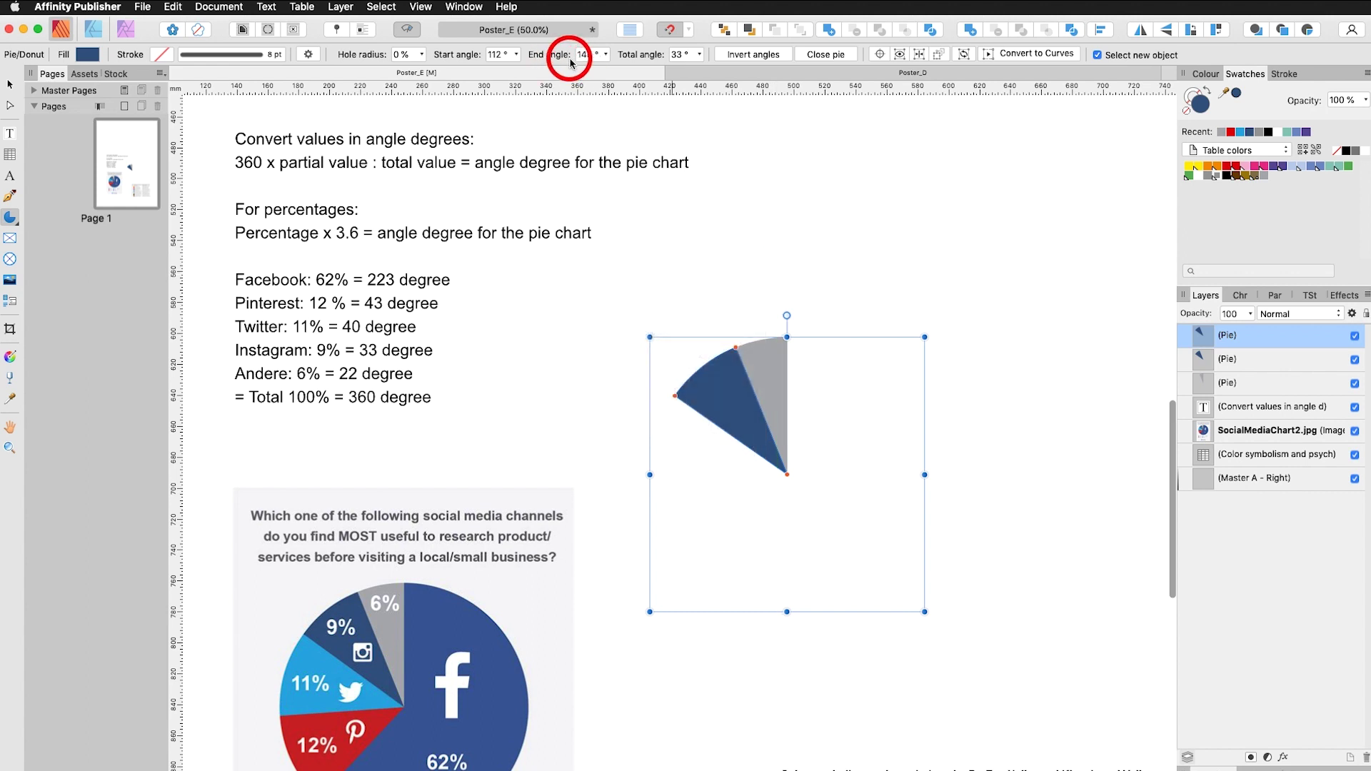
pyautogui.click(500, 54)
pyautogui.write('145')
pyautogui.press('Return')
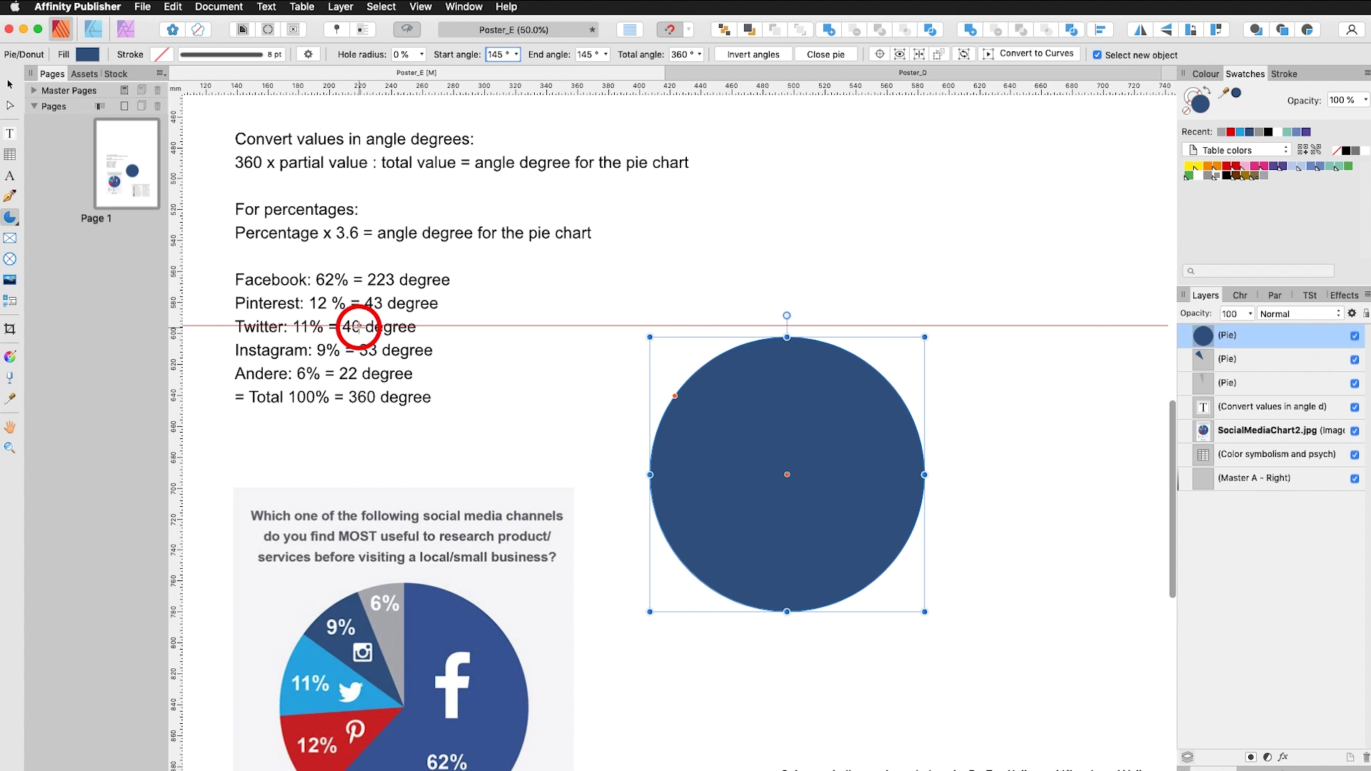
pyautogui.click(682, 54)
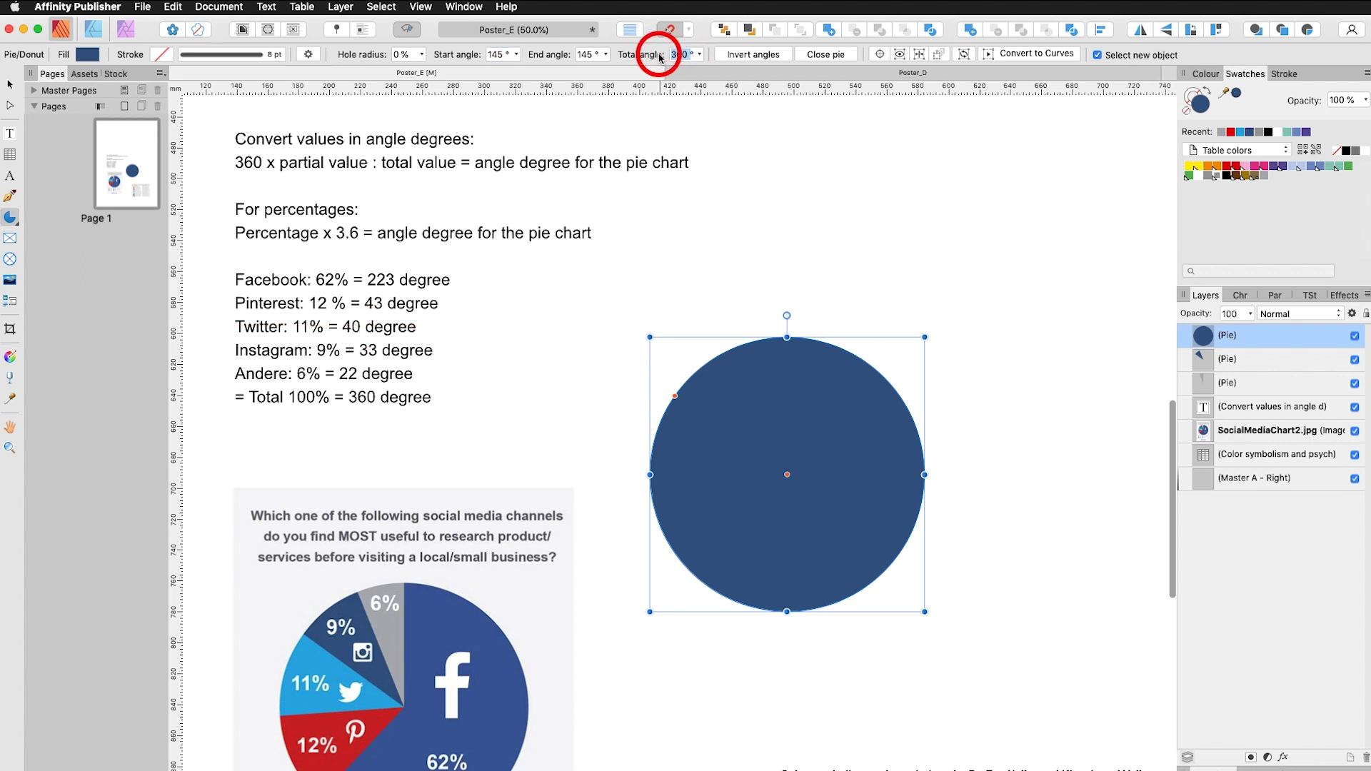
pyautogui.write('40')
pyautogui.press('Return')
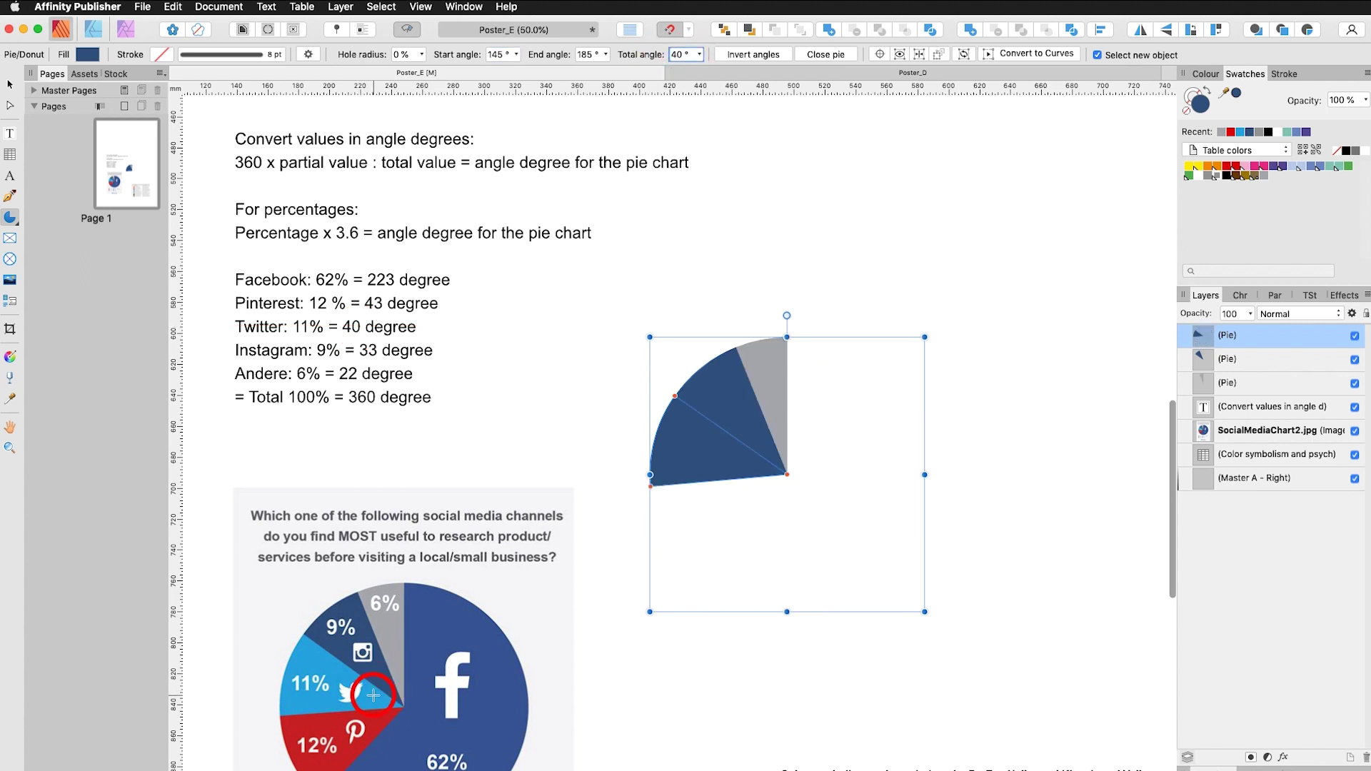
pyautogui.moveTo(1224, 93); pyautogui.dragTo(365, 703)
pyautogui.click(1237, 93)
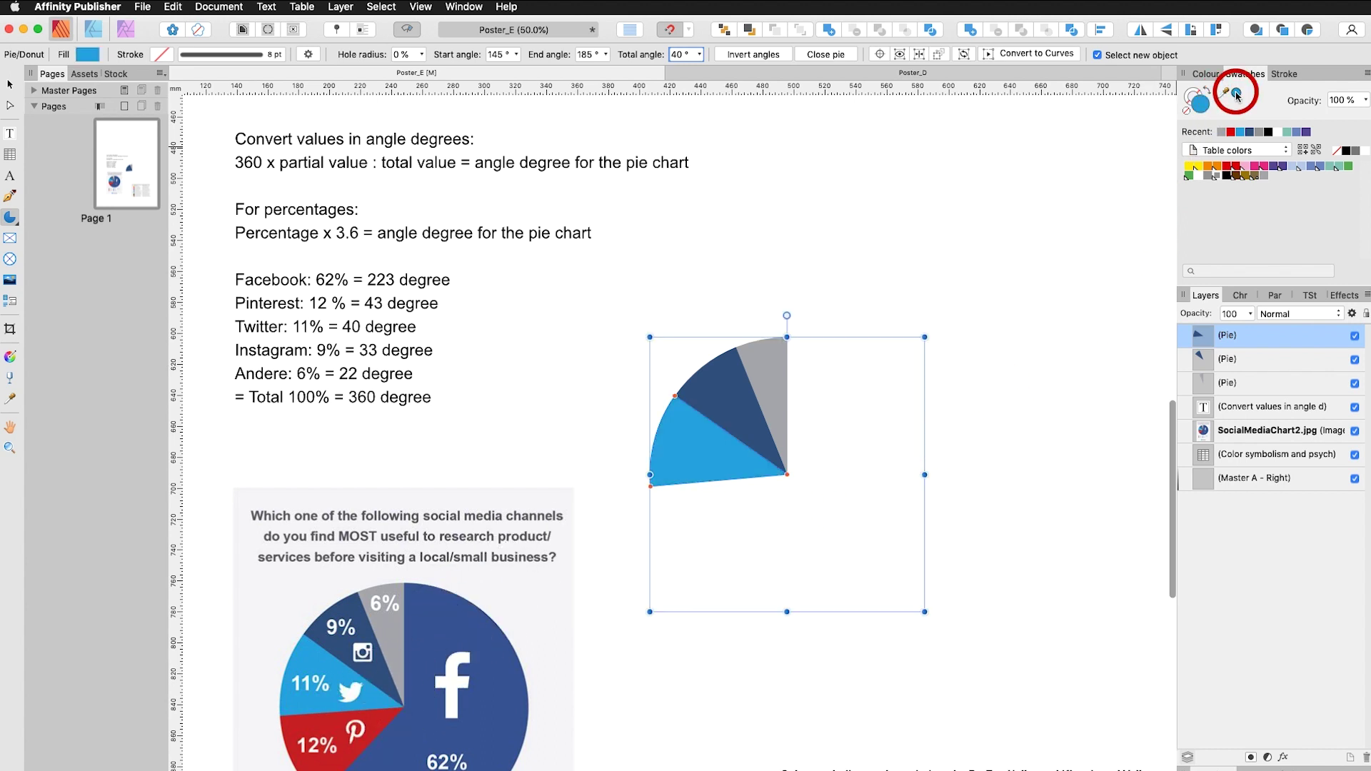
pyautogui.press('super+j')
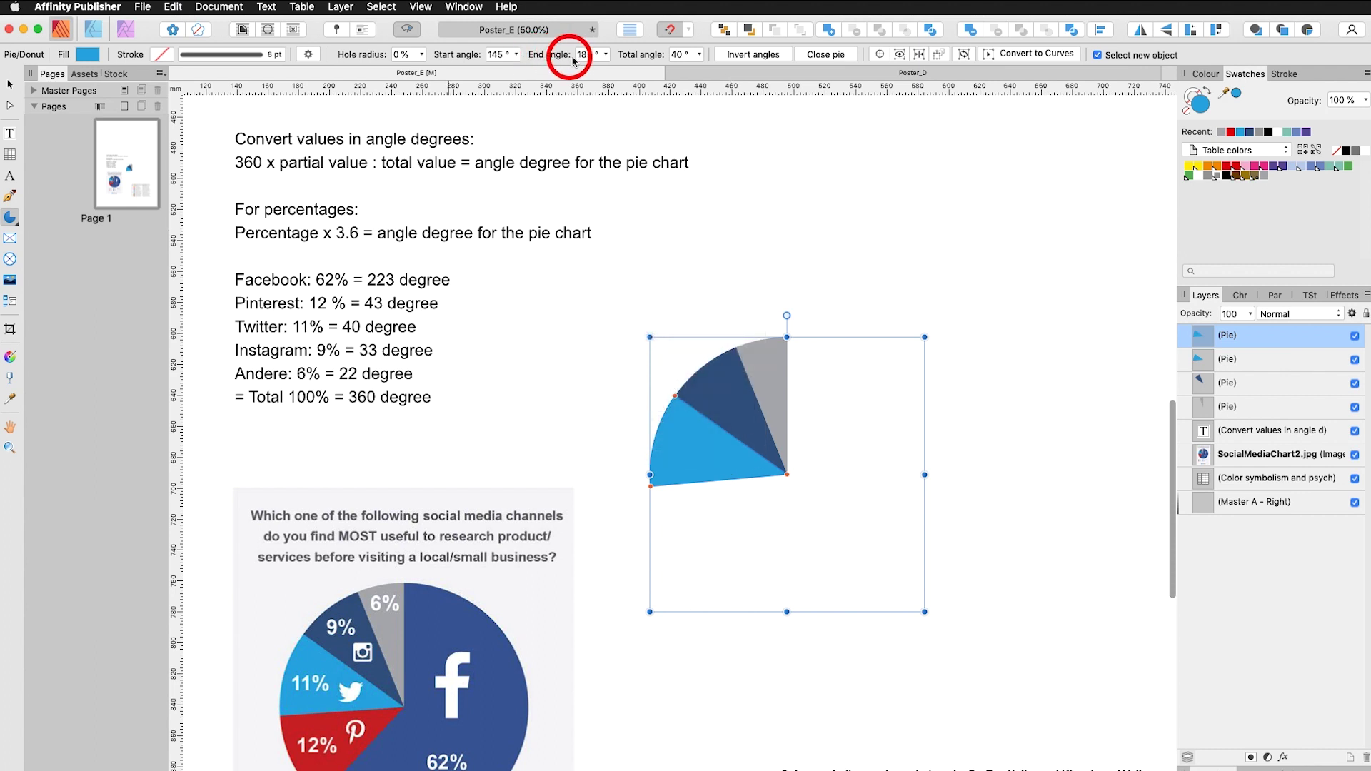
# Set the copy's start angle to 185° and total angle to 43°, and fill it red.
pyautogui.hotkey('shift', 'Tab')
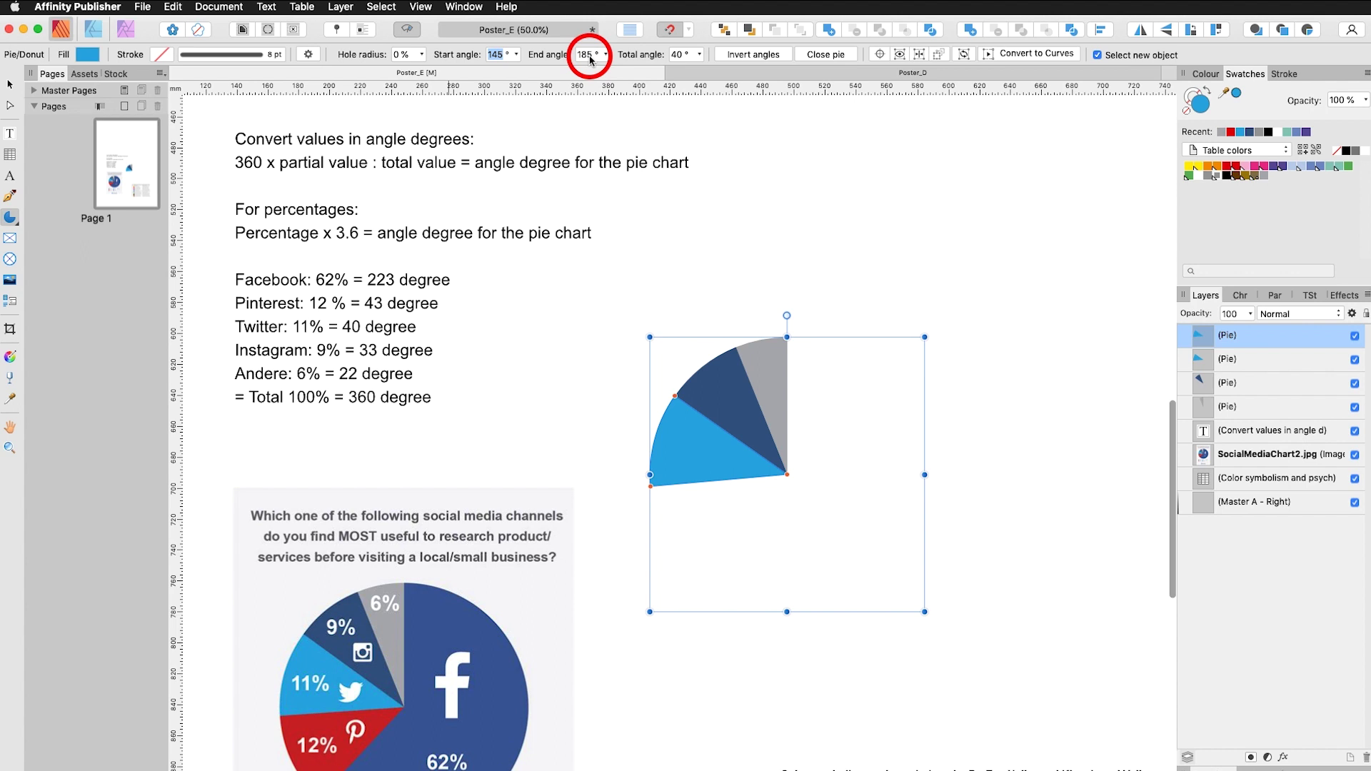
pyautogui.write('185')
pyautogui.press('Return')
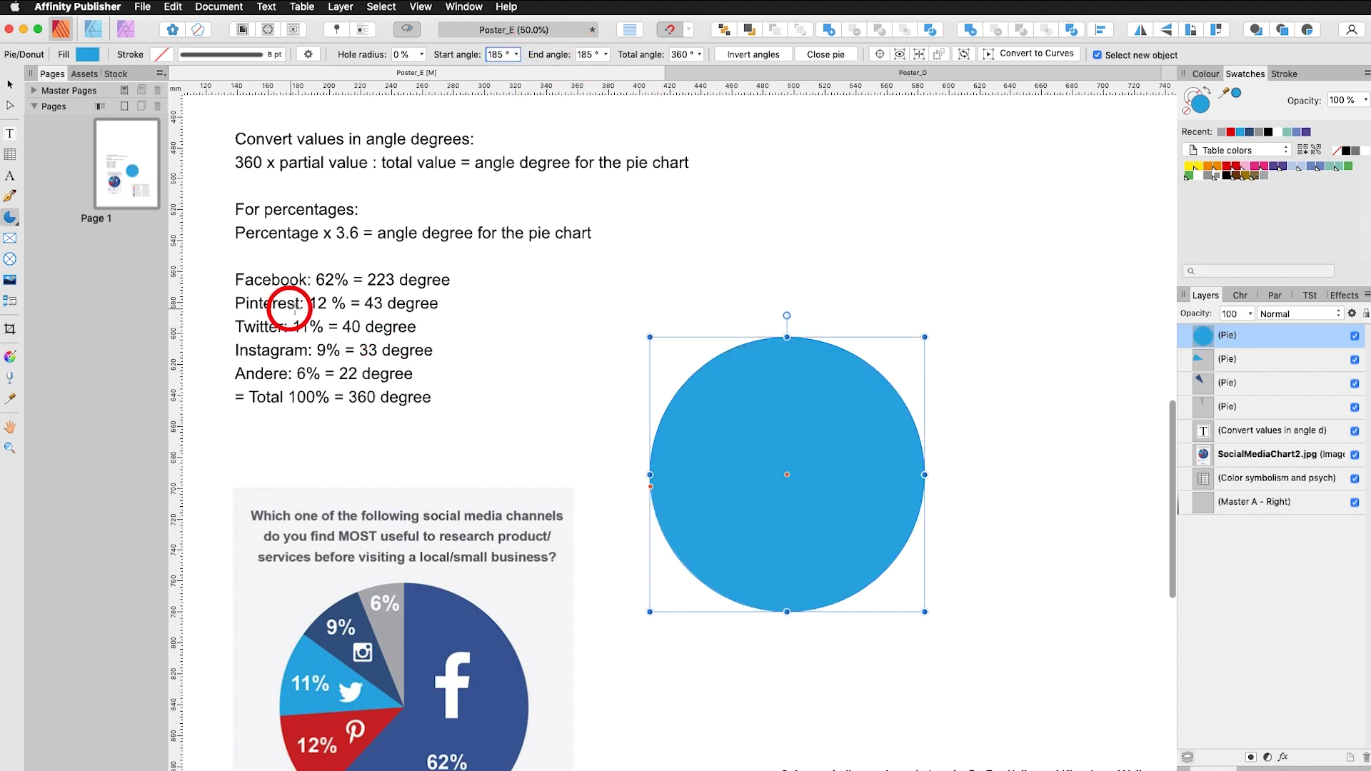
pyautogui.click(673, 54)
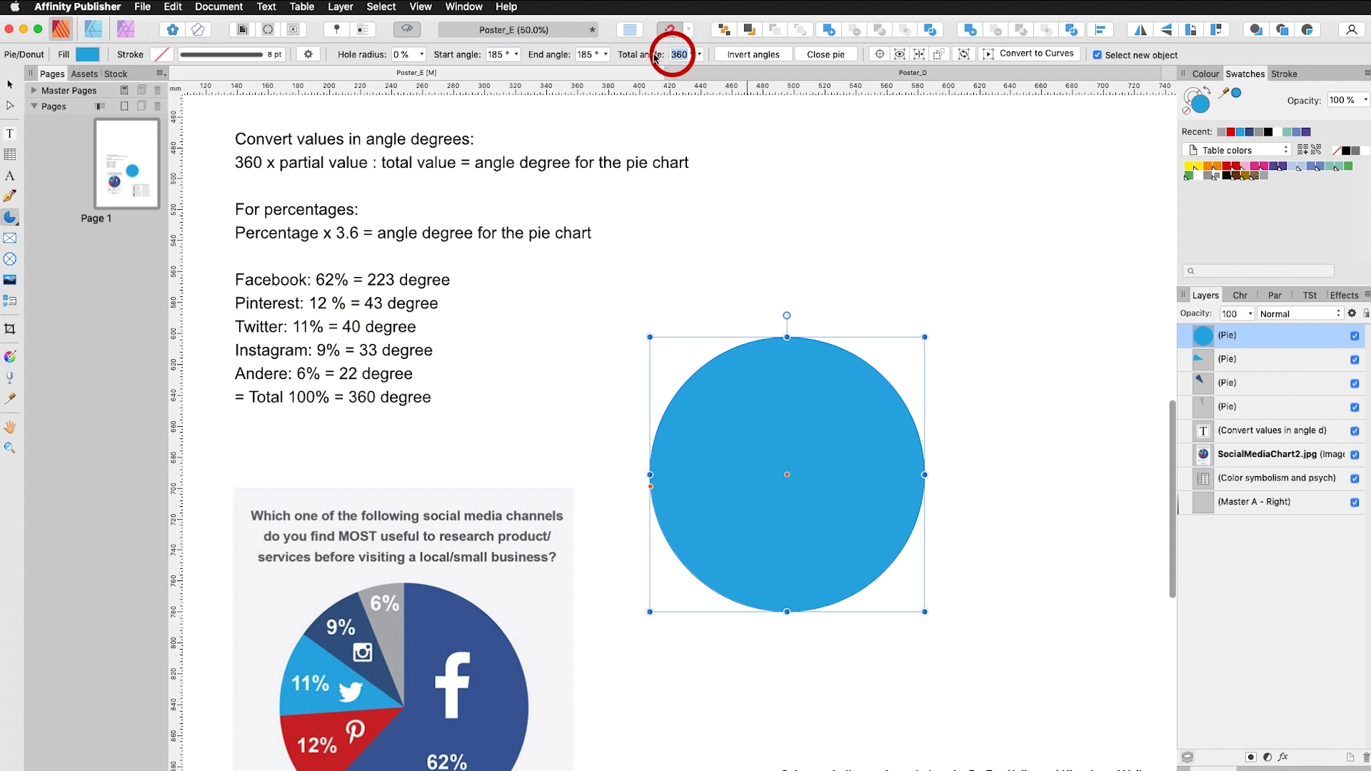
pyautogui.write('43')
pyautogui.press('Return')
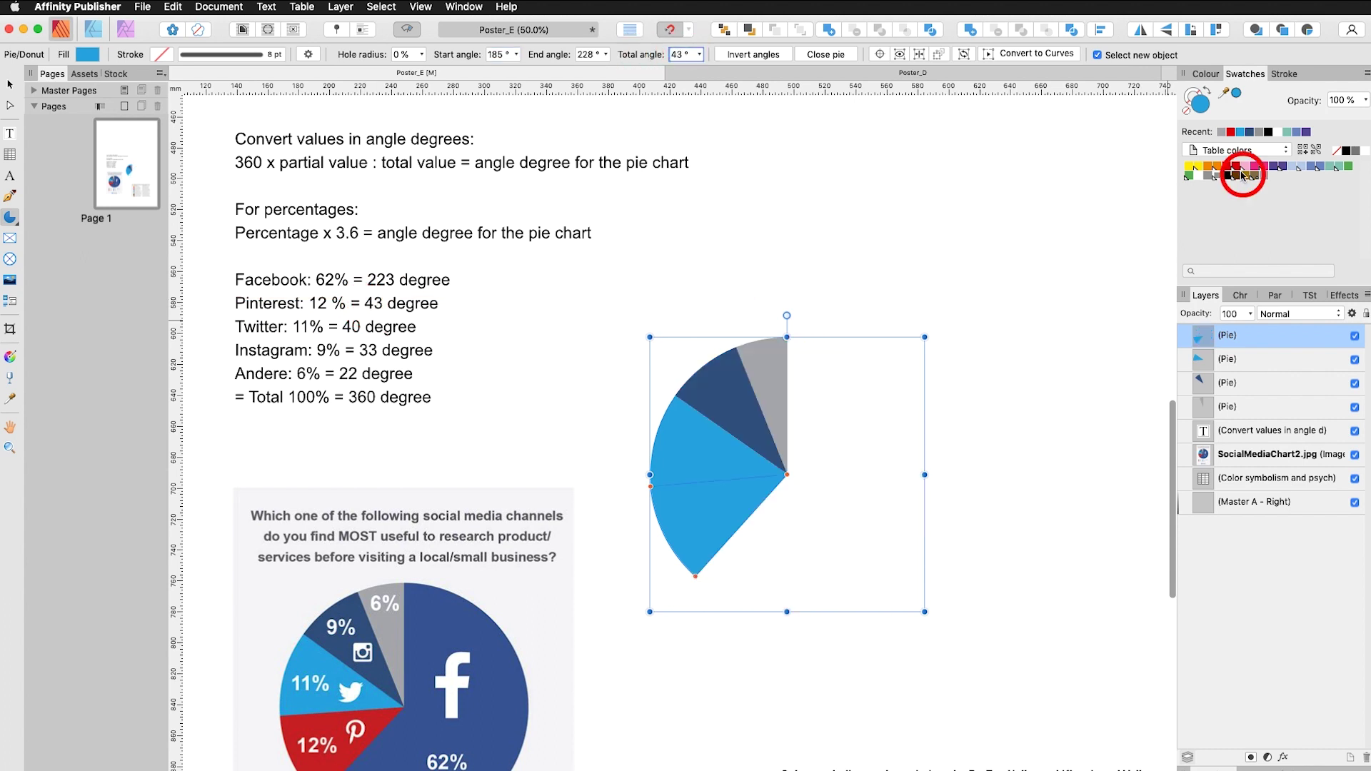
pyautogui.click(1226, 167)
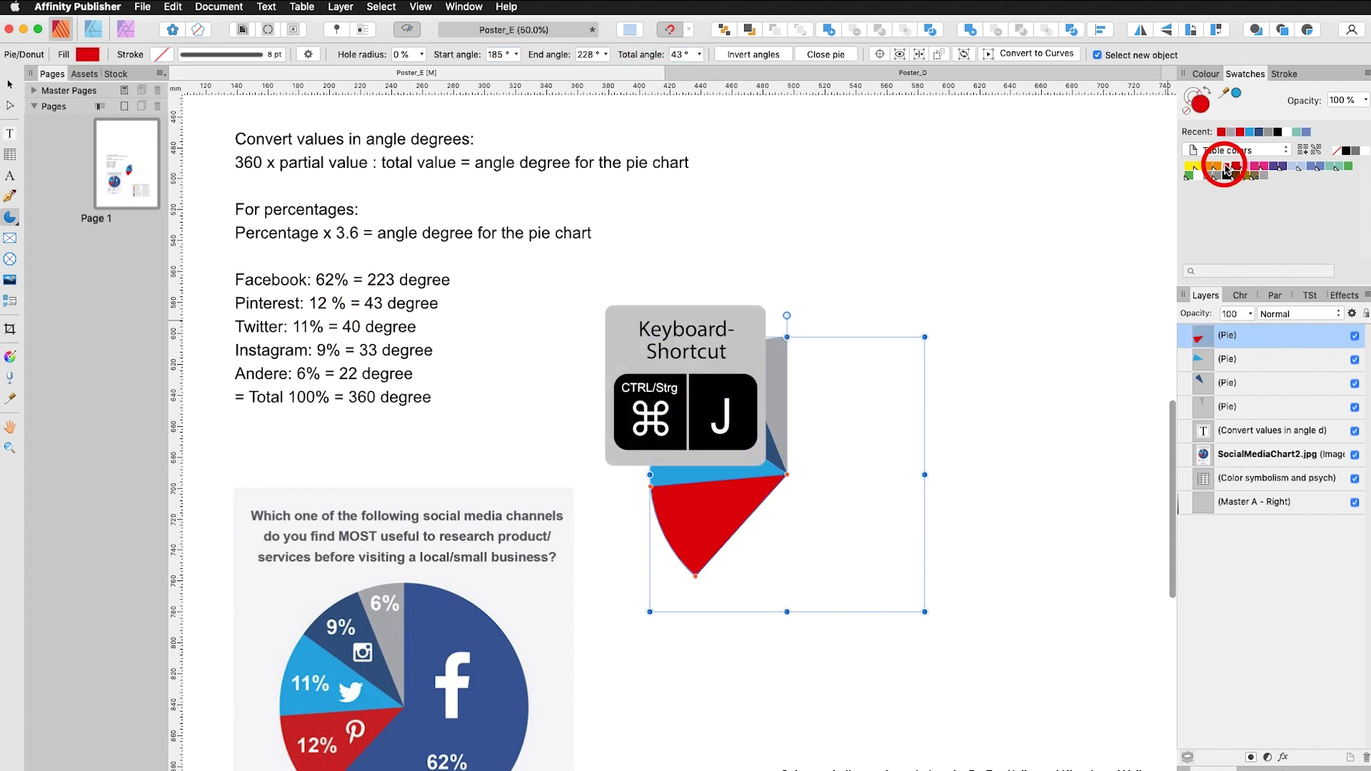
# Duplicate the red wedge into a 223° slice from 228°, filled with the Facebook navy.
pyautogui.press('super+j')
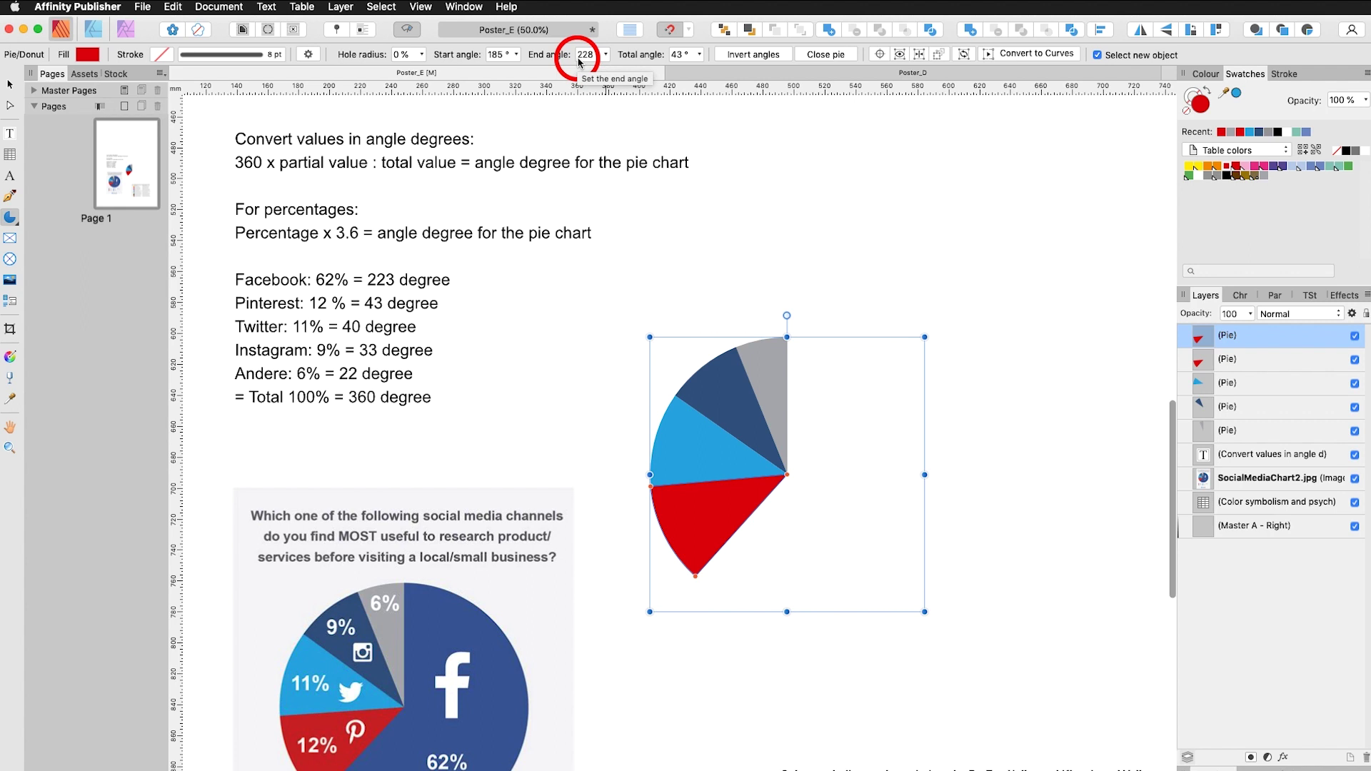
pyautogui.click(496, 54)
pyautogui.write('228')
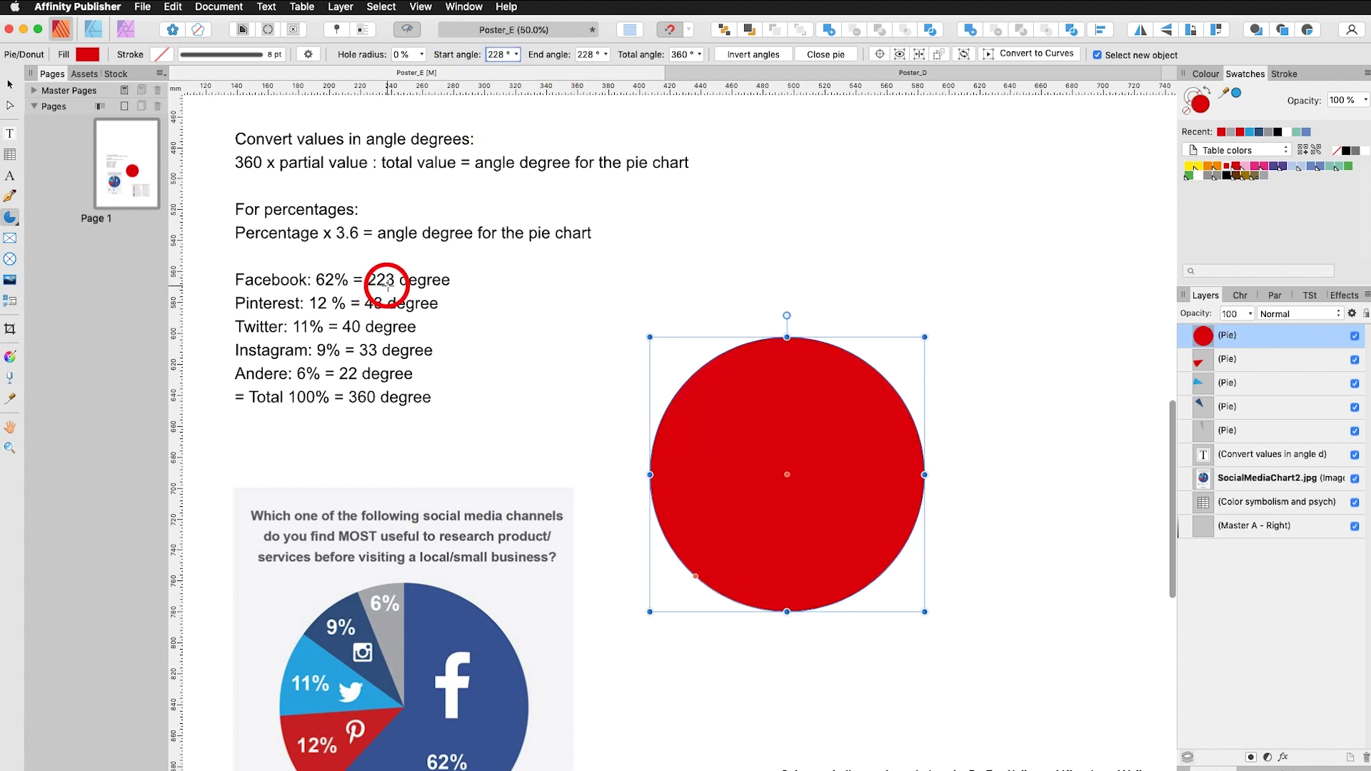
pyautogui.click(673, 55)
pyautogui.write('223')
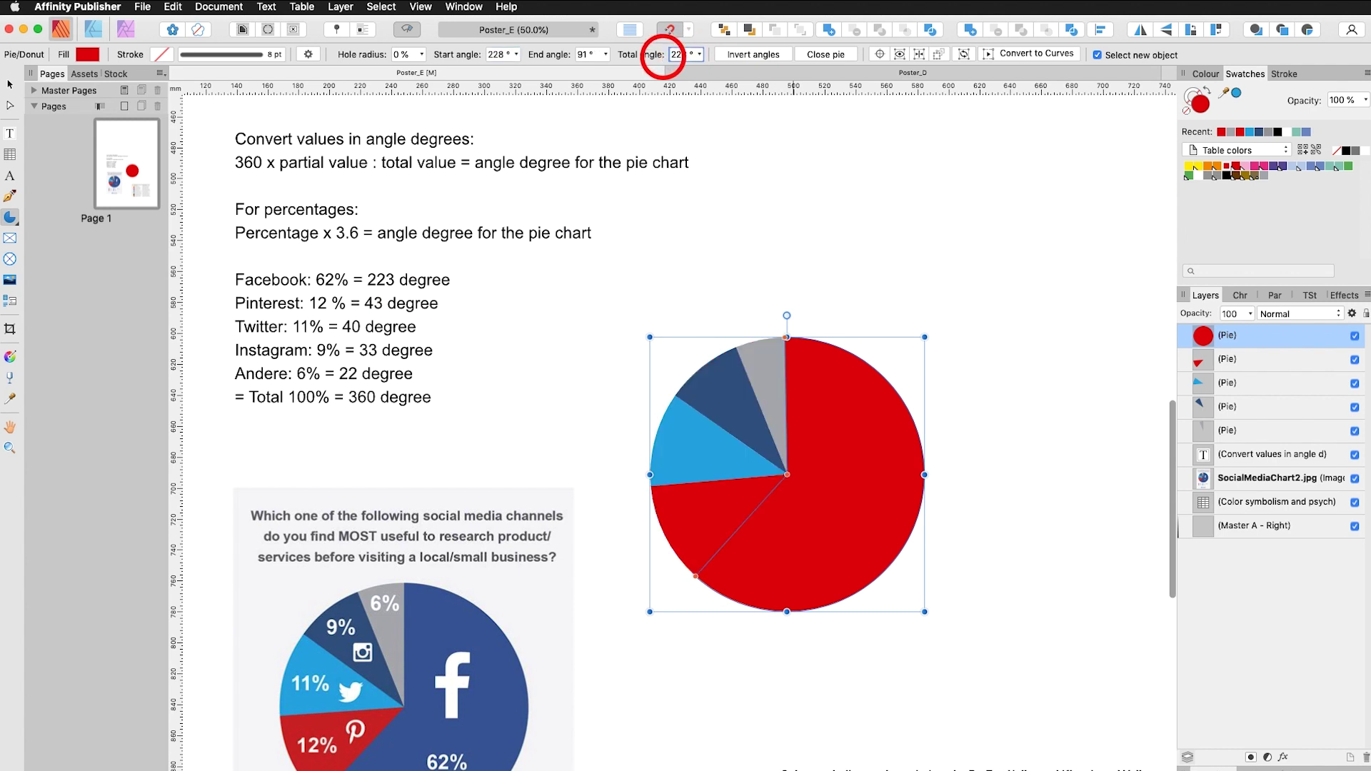
pyautogui.moveTo(1224, 92); pyautogui.dragTo(505, 698)
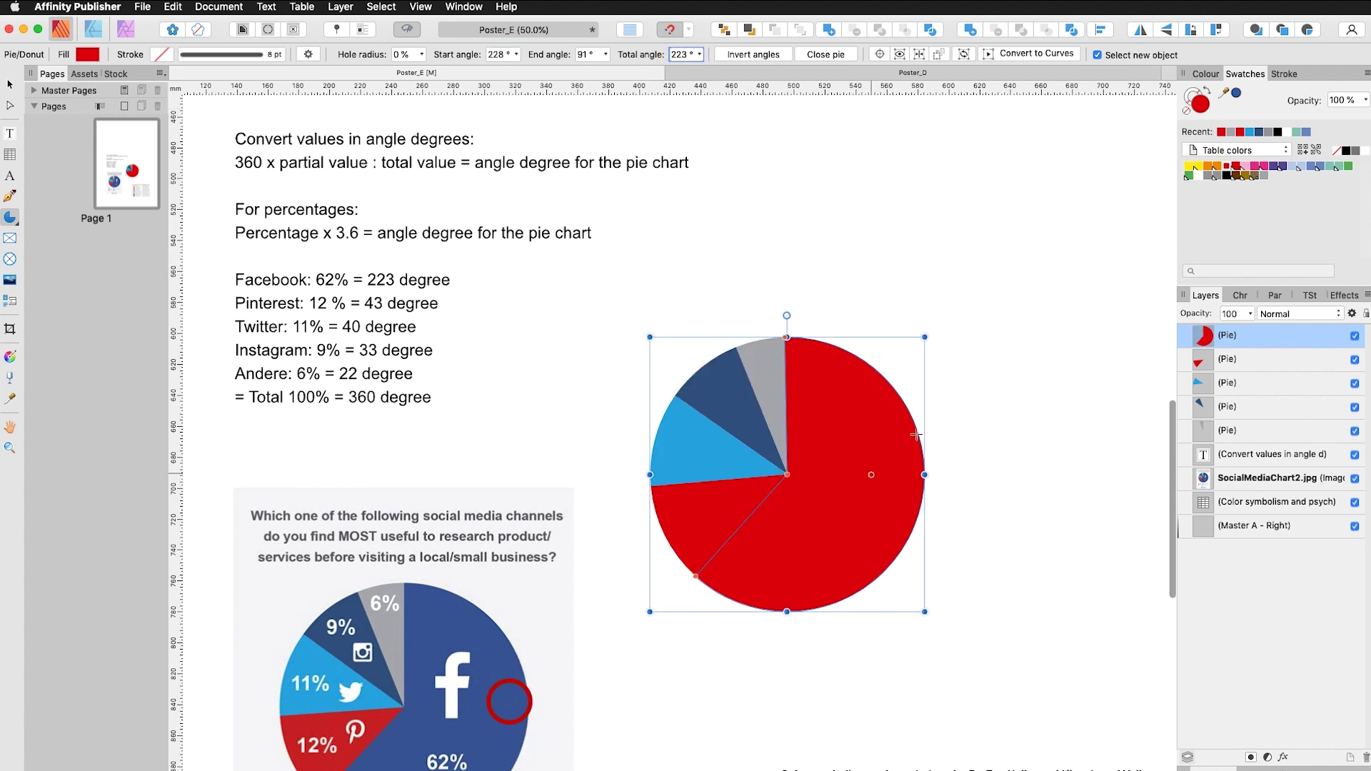
pyautogui.click(1237, 93)
pyautogui.click(1030, 387)
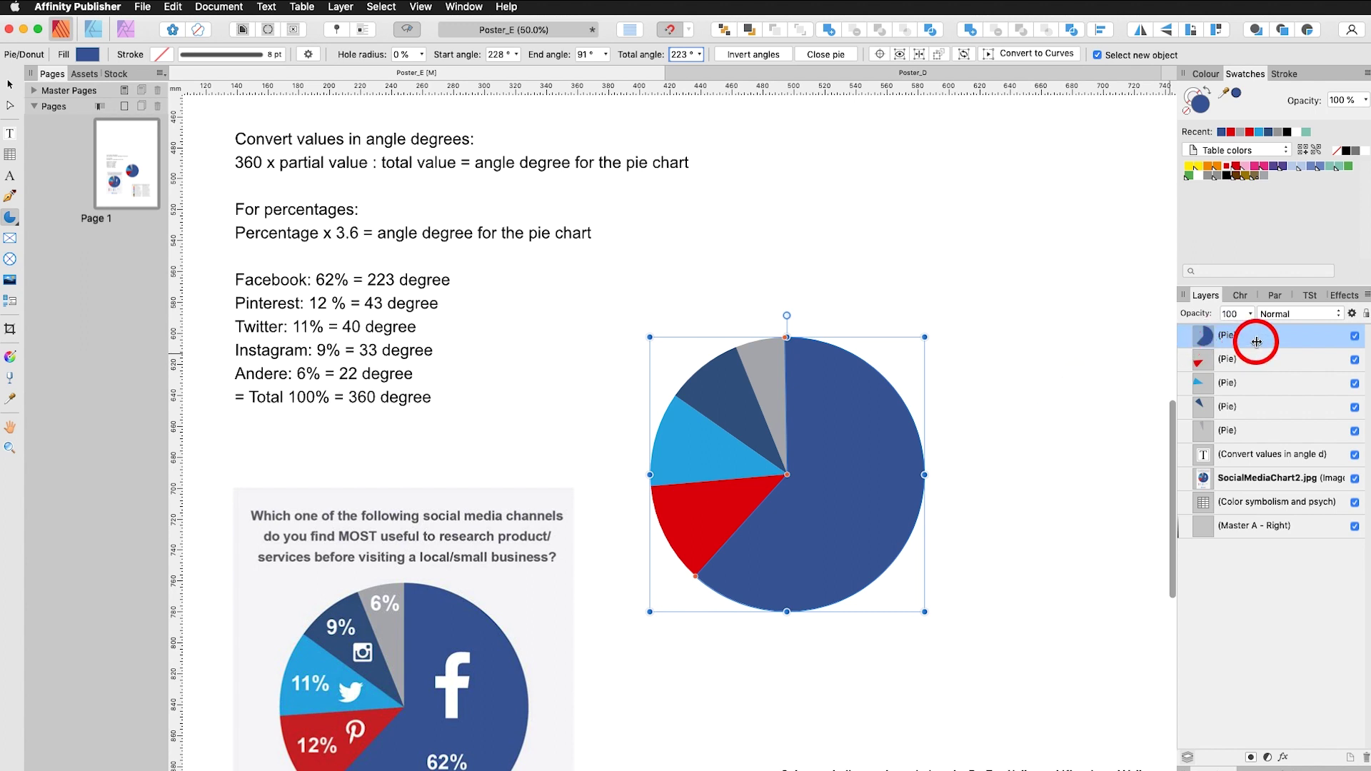
# Select all five pie slices and group them, then ungroup again.
pyautogui.press('shift')
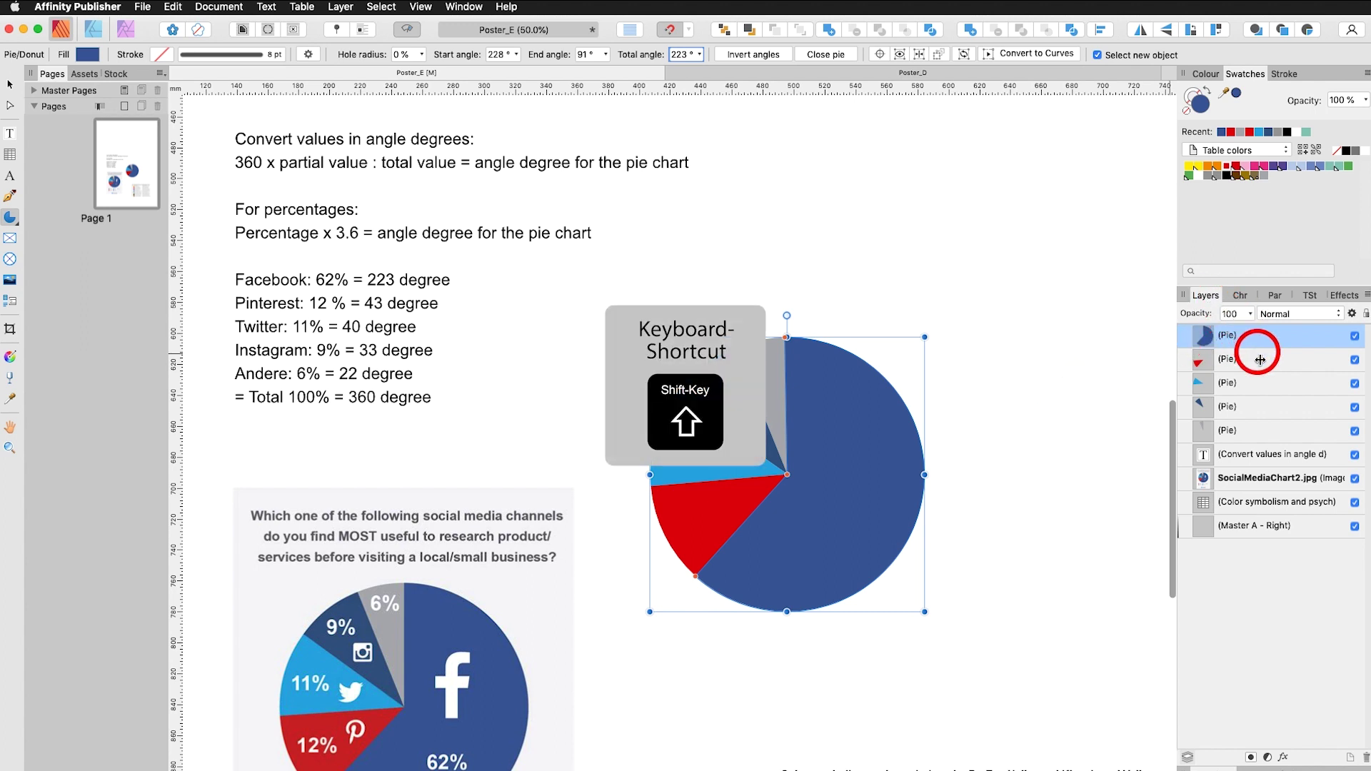
pyautogui.keyDown('shift'); pyautogui.click(1263, 429); pyautogui.keyUp('shift')
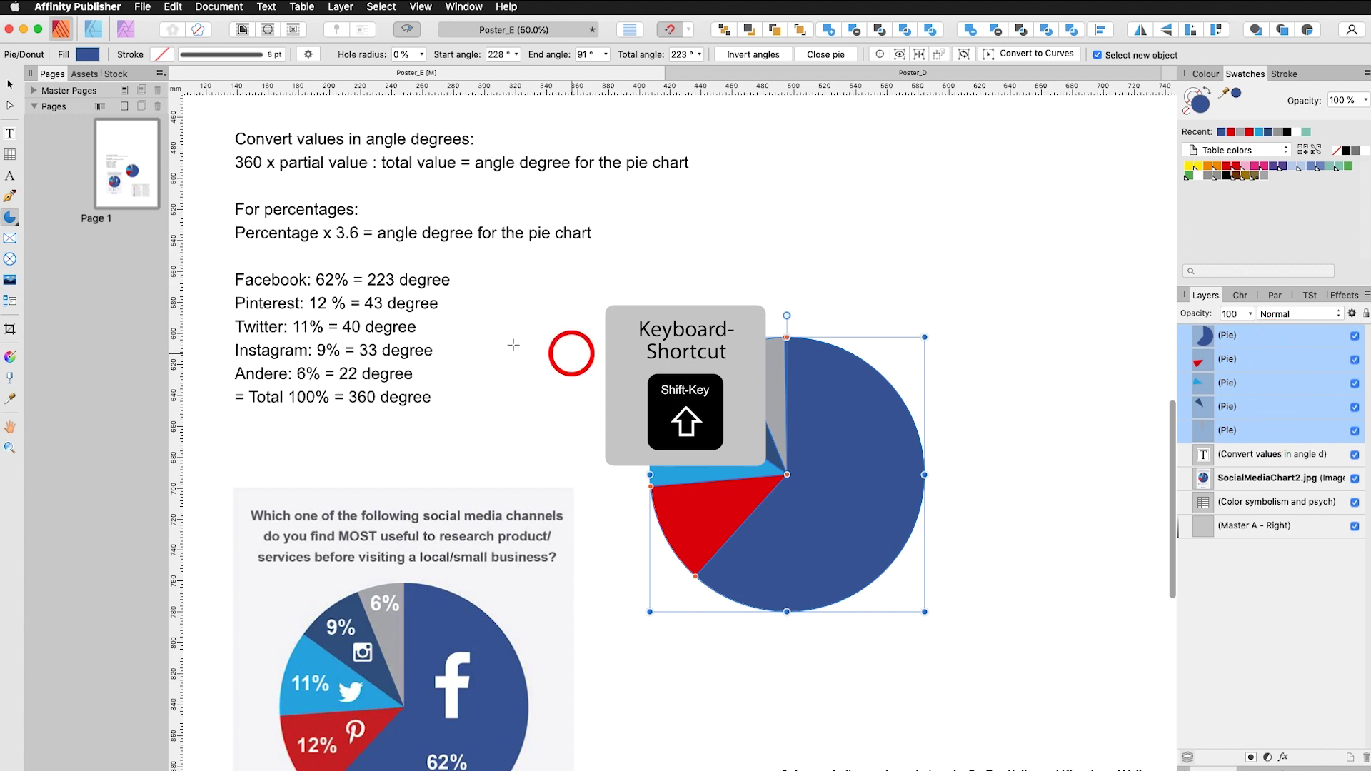
pyautogui.press('super+g')
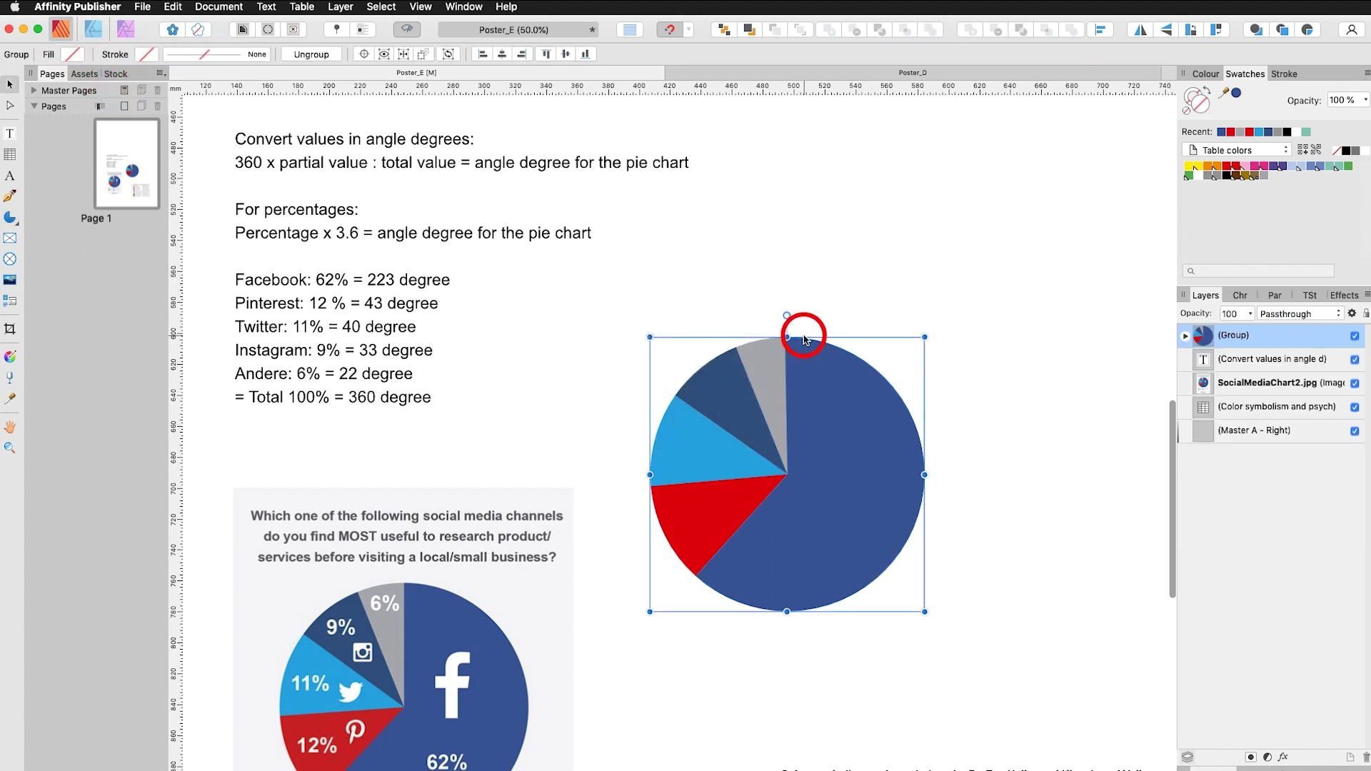
pyautogui.press('super+shift+g')
# Shift-select the navy, red, light-blue, dark navy and grey slices and group them.
pyautogui.click(847, 422)
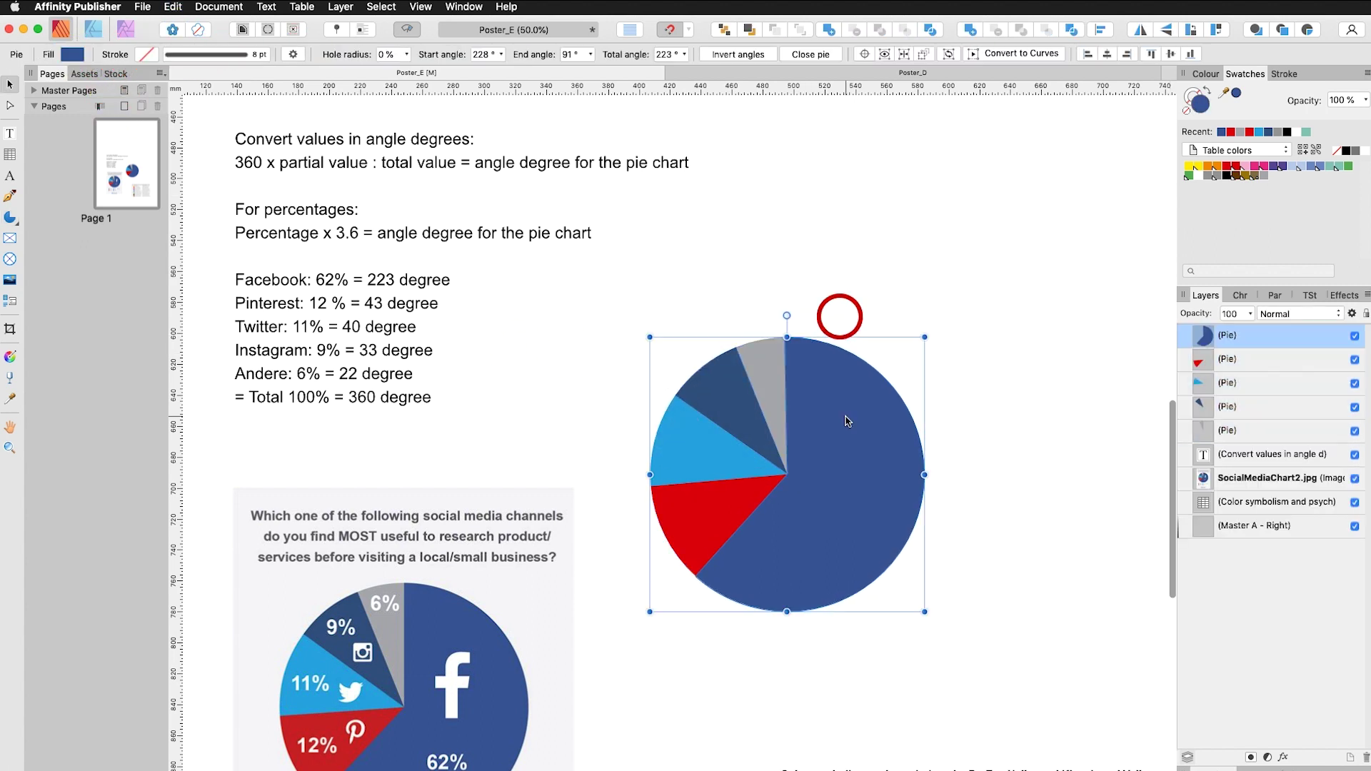
pyautogui.keyDown('shift'); pyautogui.click(745, 500); pyautogui.keyUp('shift')
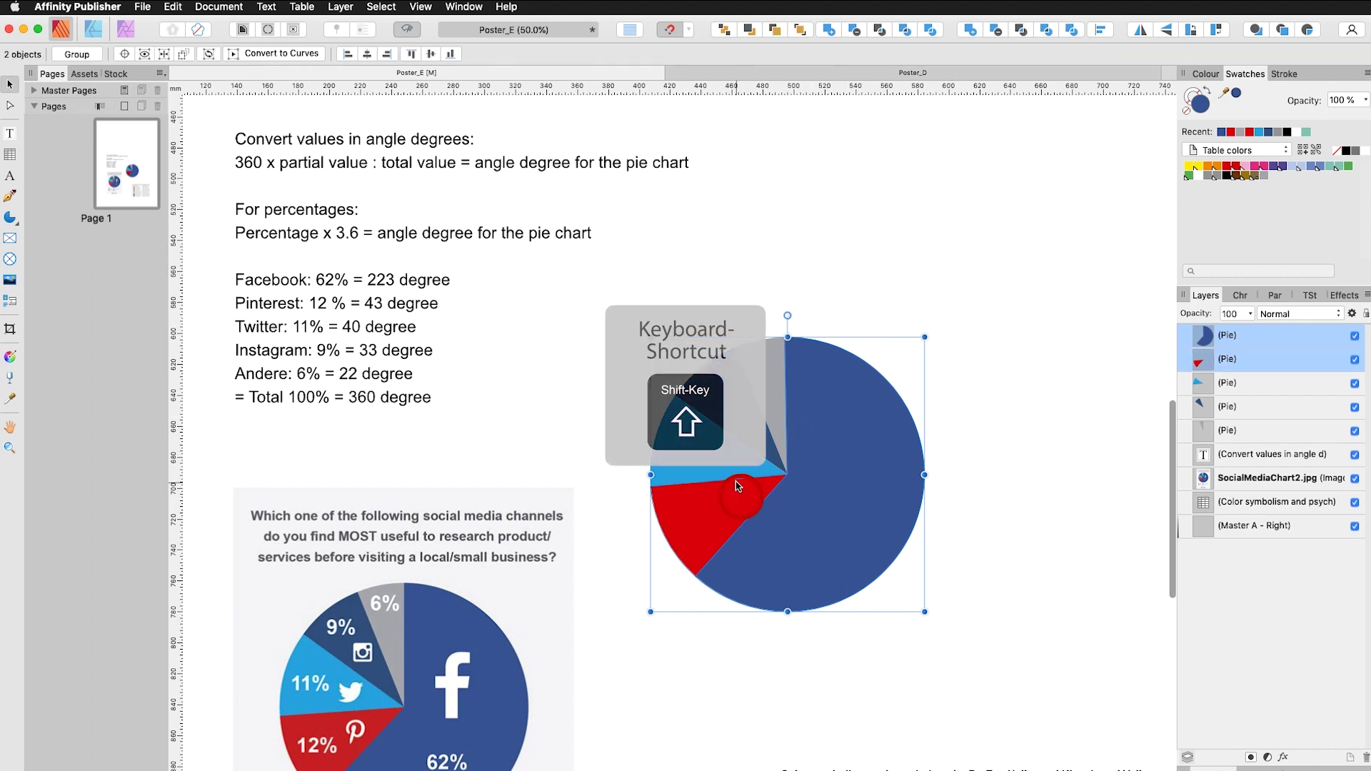
pyautogui.keyDown('shift'); pyautogui.click(698, 451); pyautogui.keyUp('shift')
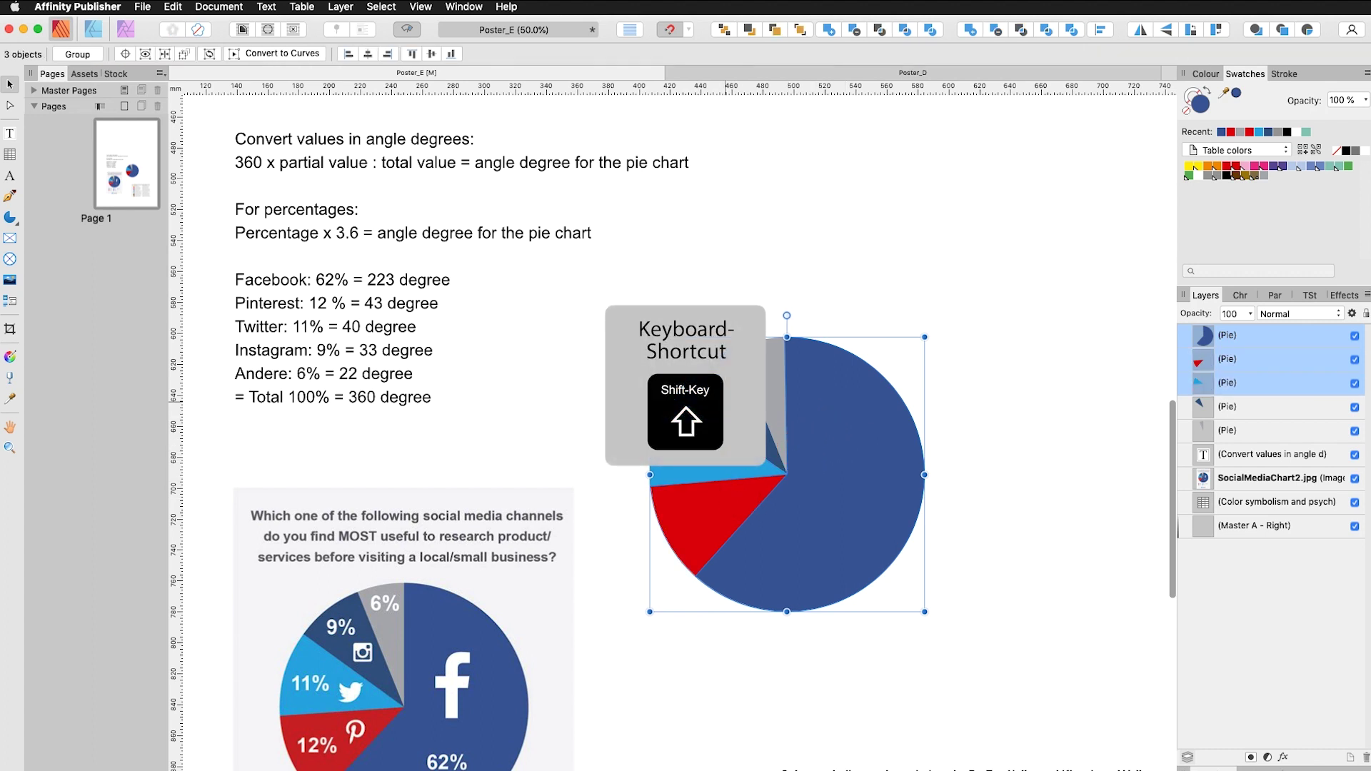
pyautogui.keyDown('shift'); pyautogui.click(735, 415); pyautogui.keyUp('shift')
pyautogui.keyDown('shift'); pyautogui.click(766, 389); pyautogui.keyUp('shift')
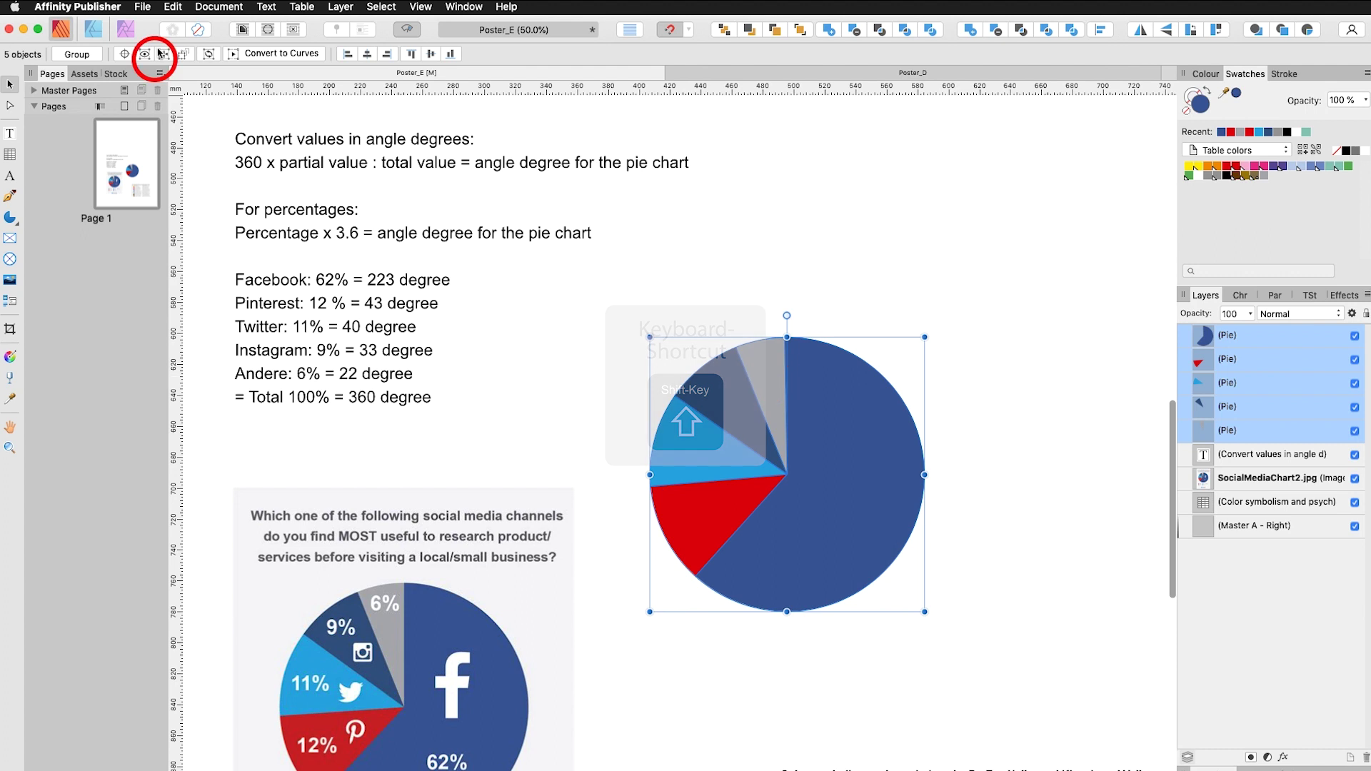
pyautogui.click(77, 55)
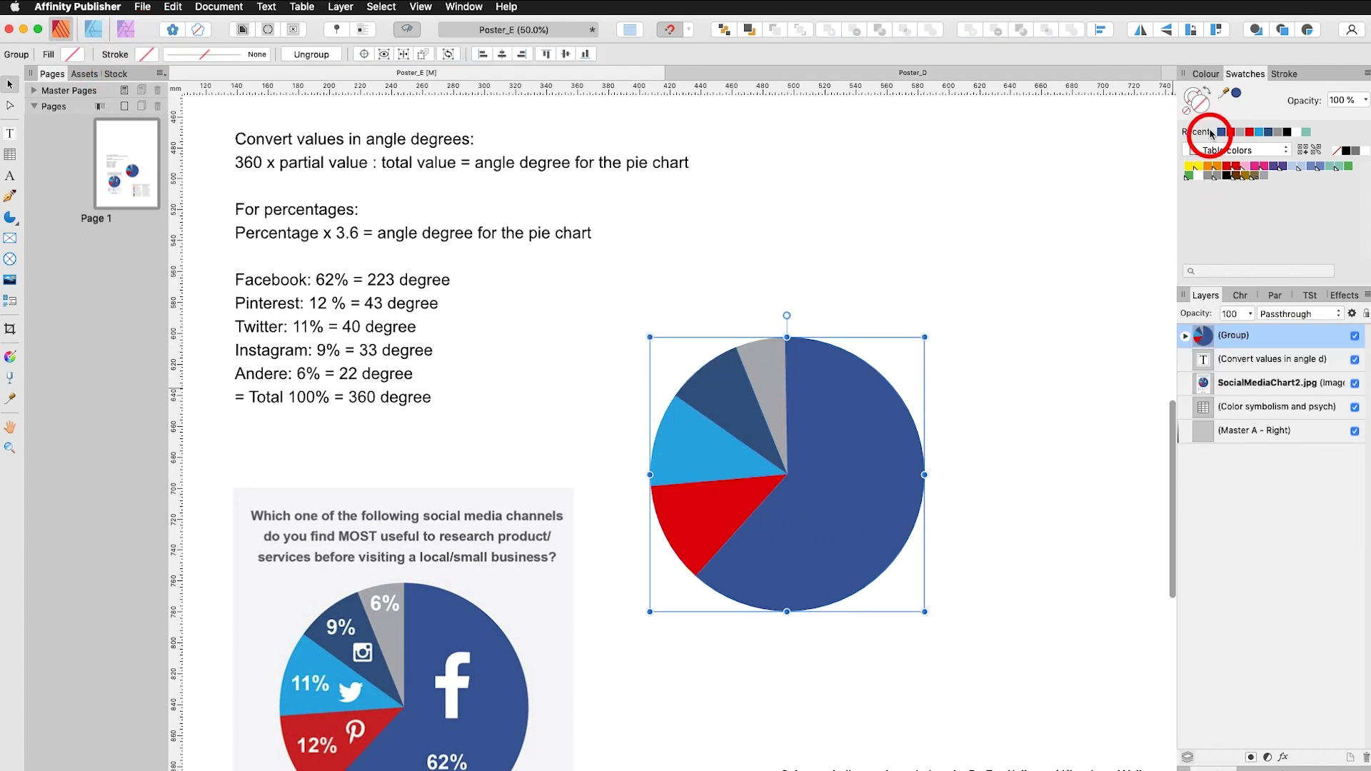
# Give the grouped pie a white stroke 6.5 pt wide.
pyautogui.click(1190, 105)
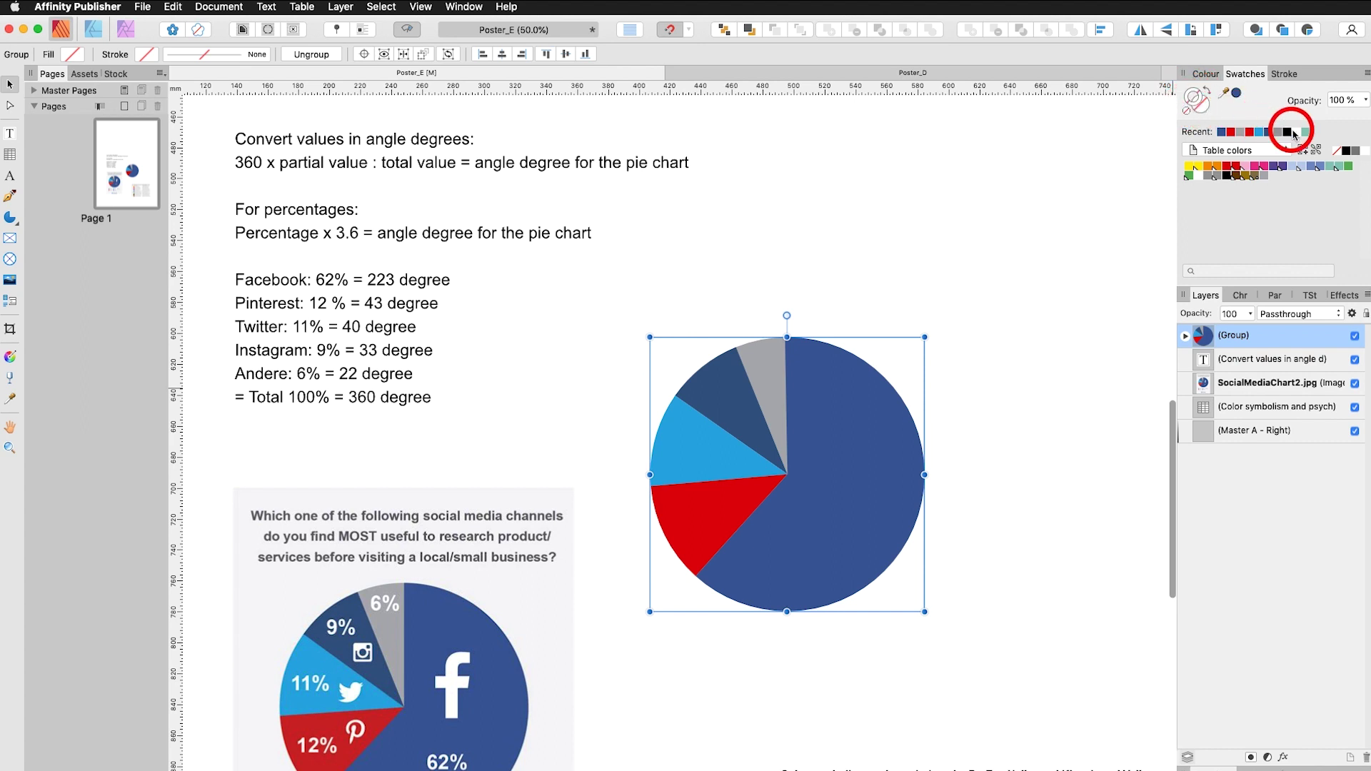
pyautogui.click(1297, 133)
pyautogui.click(1284, 74)
pyautogui.moveTo(1238, 113); pyautogui.dragTo(1253, 114)
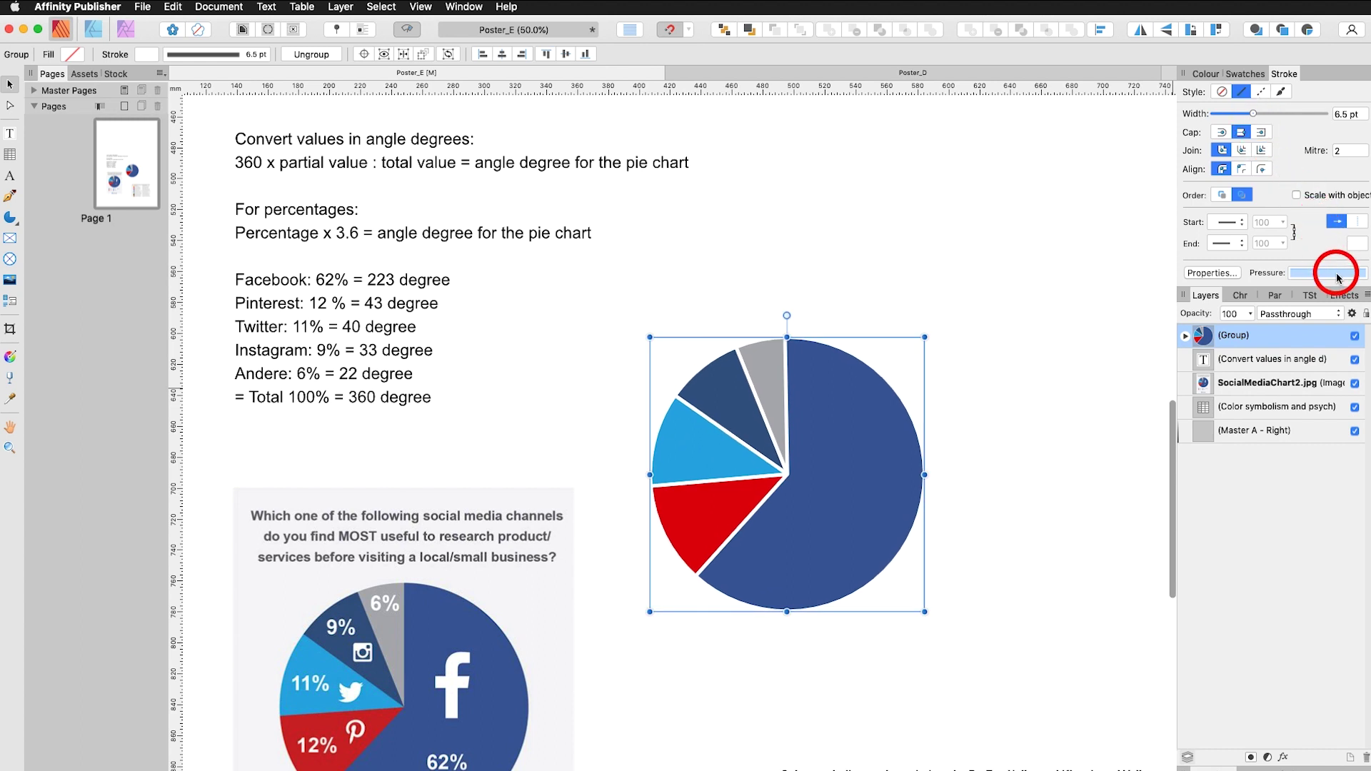
pyautogui.click(1344, 296)
# Turn on Outer Shadow with 8.4 px radius and about 20 offset, then deselect the chart.
pyautogui.click(1201, 360)
pyautogui.moveTo(1222, 429); pyautogui.dragTo(1266, 412)
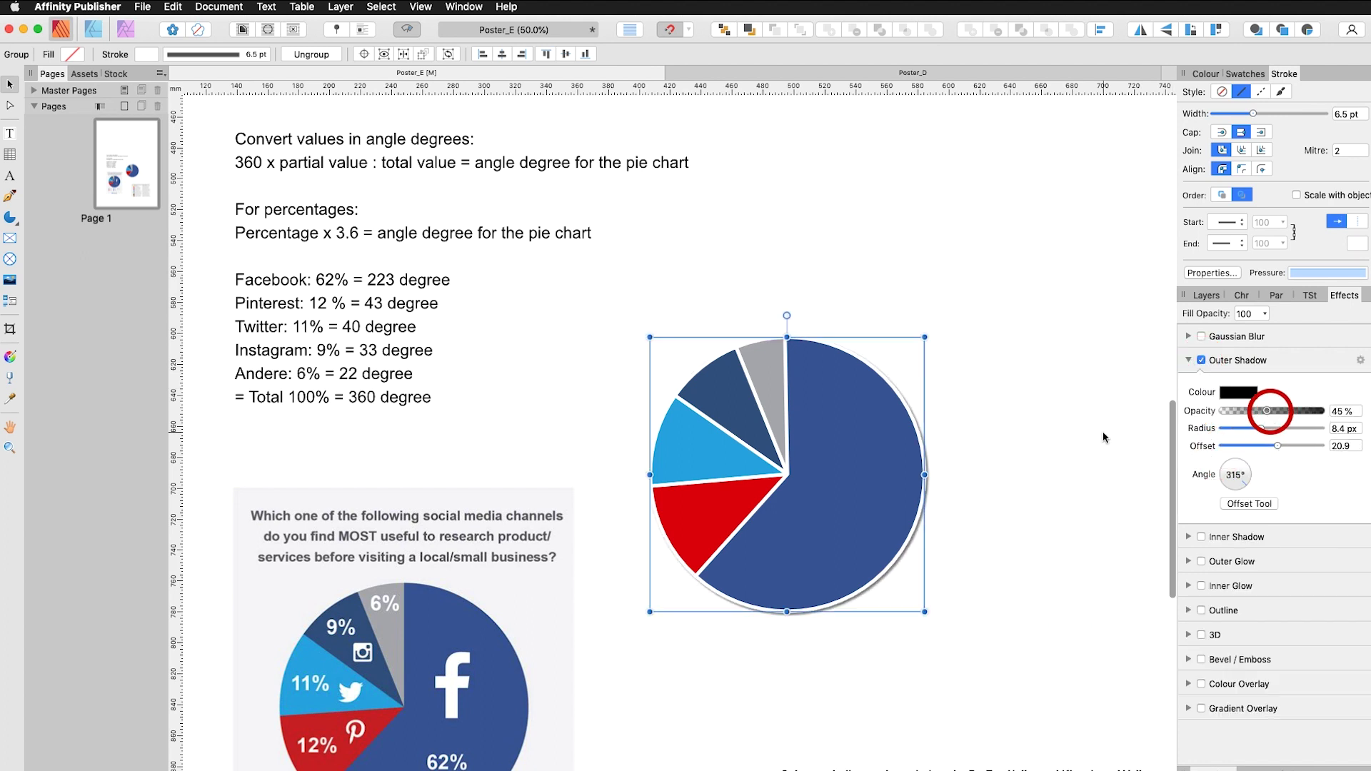
pyautogui.click(613, 319)
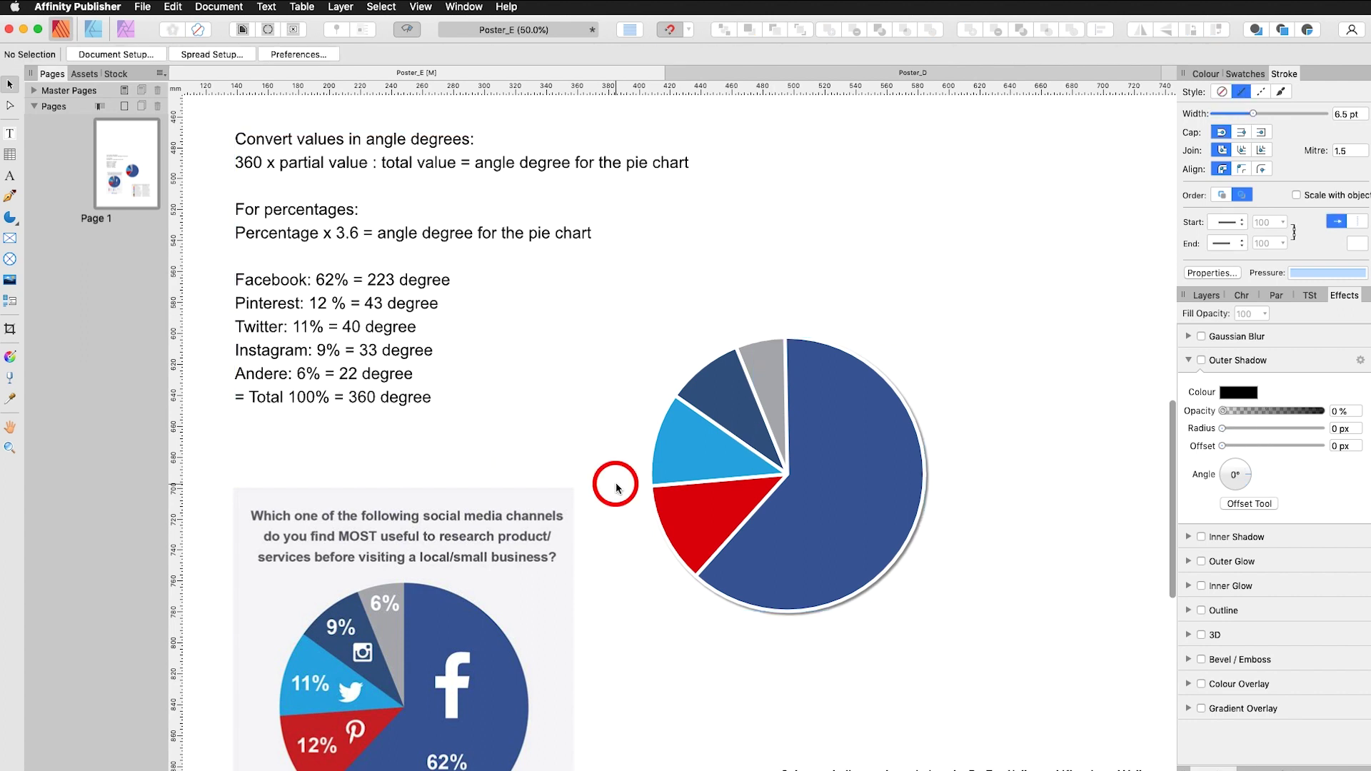